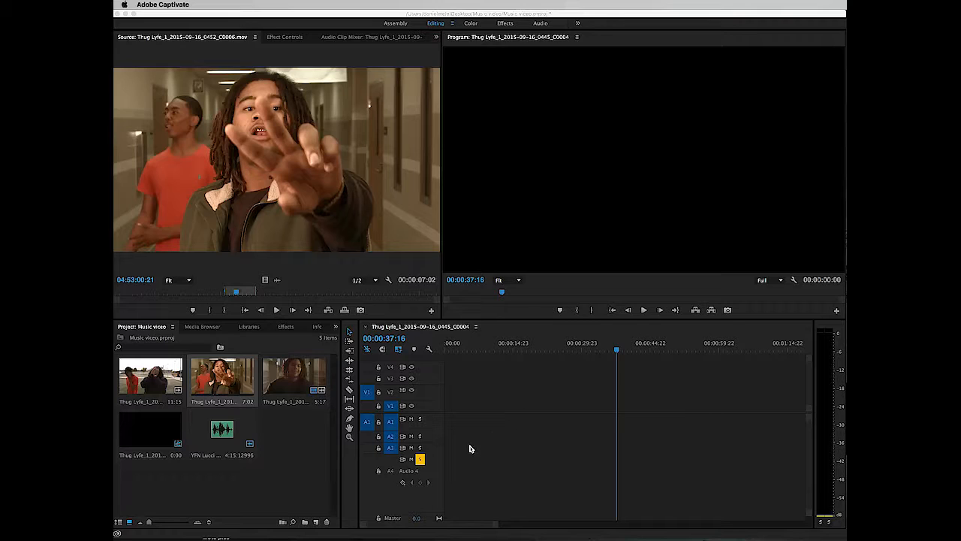
Step: Turn off solo for audio track A4
left_click(402, 460)
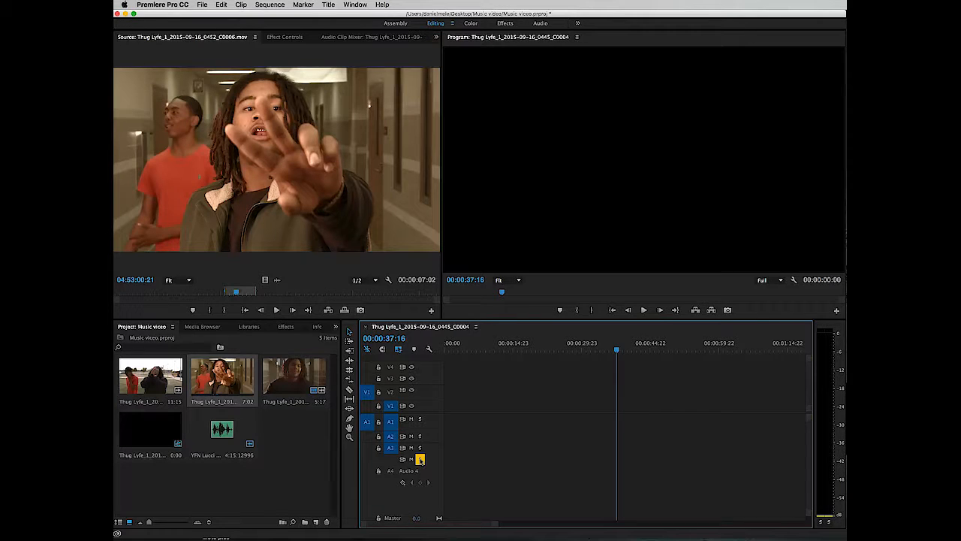
left_click(273, 439)
Step: Preview the three video clips of the project in the source monitor
double_click(293, 381)
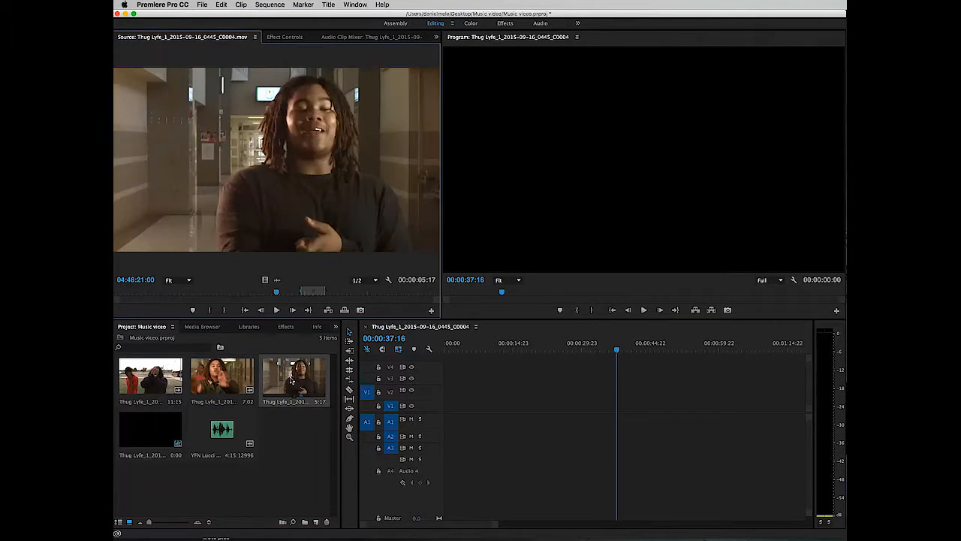
double_click(222, 379)
double_click(162, 389)
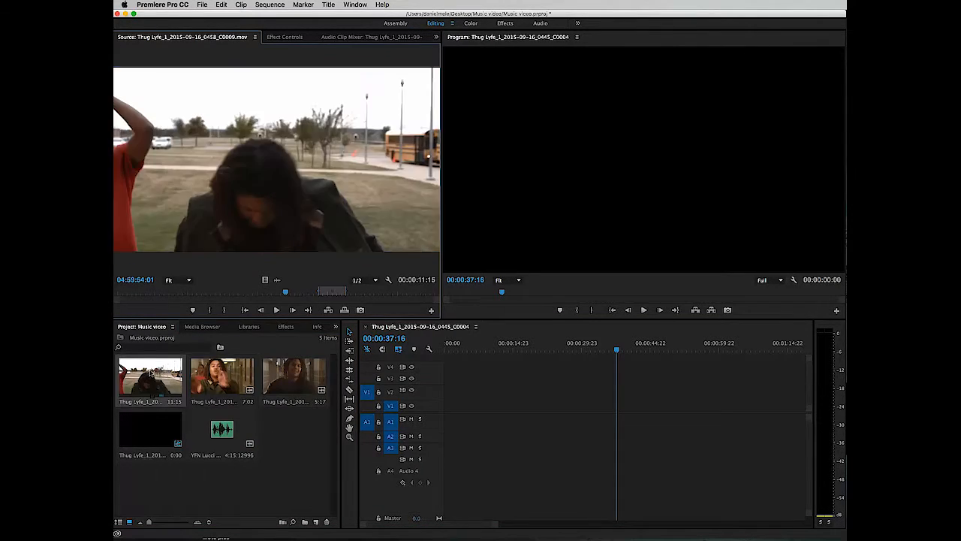
left_click(291, 384)
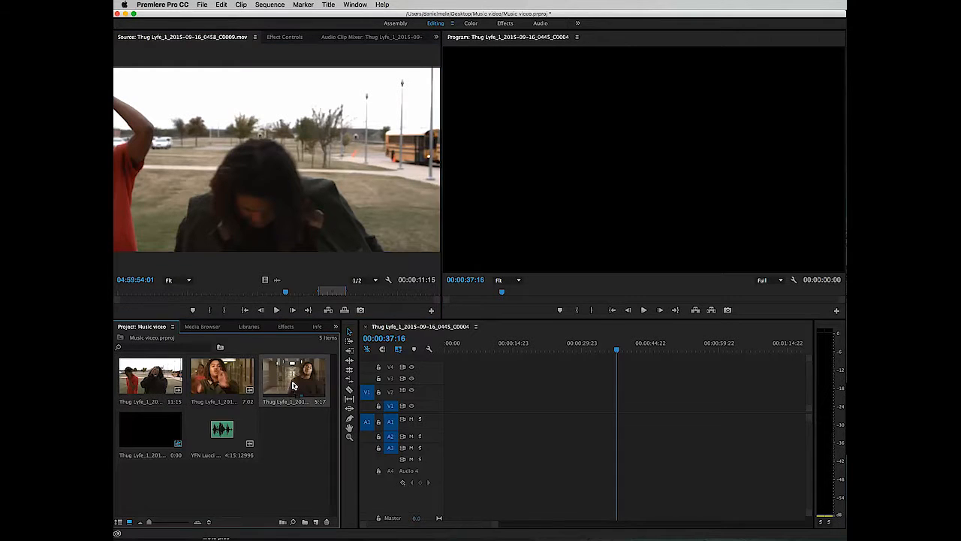
double_click(295, 377)
double_click(218, 378)
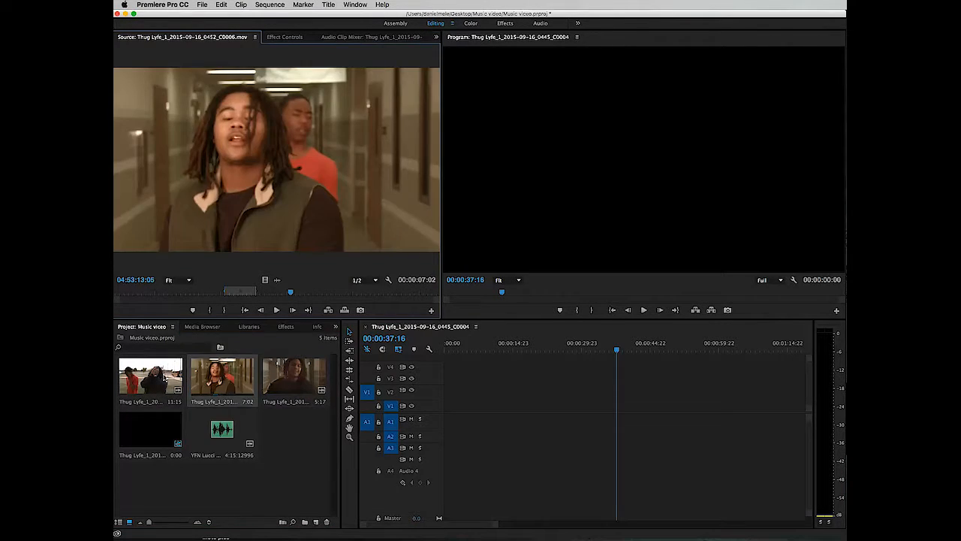
double_click(161, 379)
Step: Place the YFN Lucci song on audio track A4 near 18 seconds and set the playhead to 00:00:19:02
double_click(221, 430)
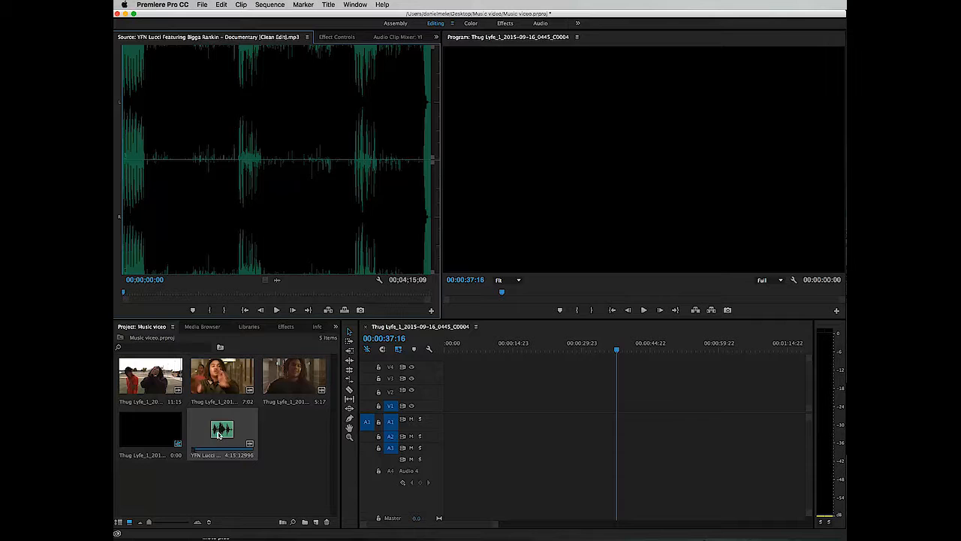
left_click_drag(219, 428, 526, 469)
left_click(532, 344)
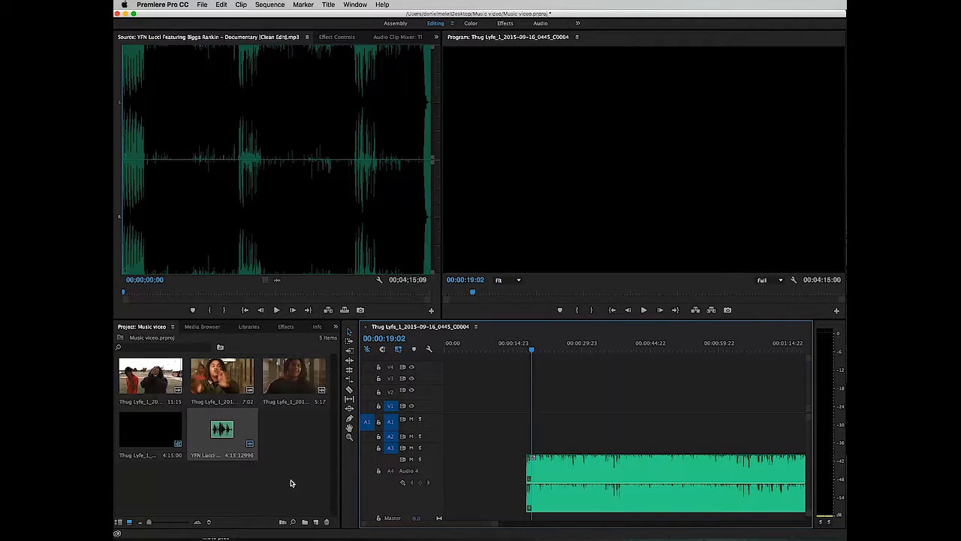
Step: Mark a 5:20 range of the 0445_C0004 hallway clip and place it on V1 at 00:00:19:02
double_click(290, 377)
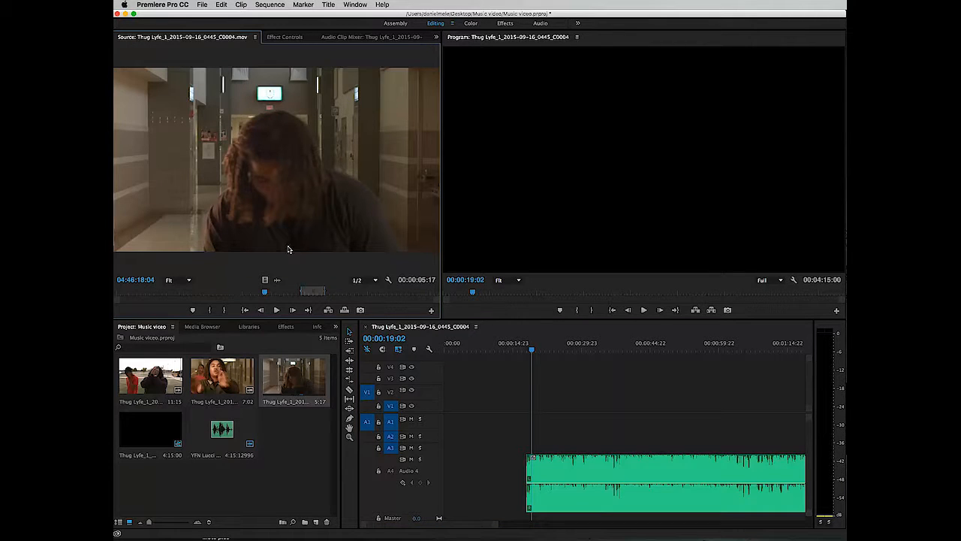
left_click_drag(267, 293, 260, 290)
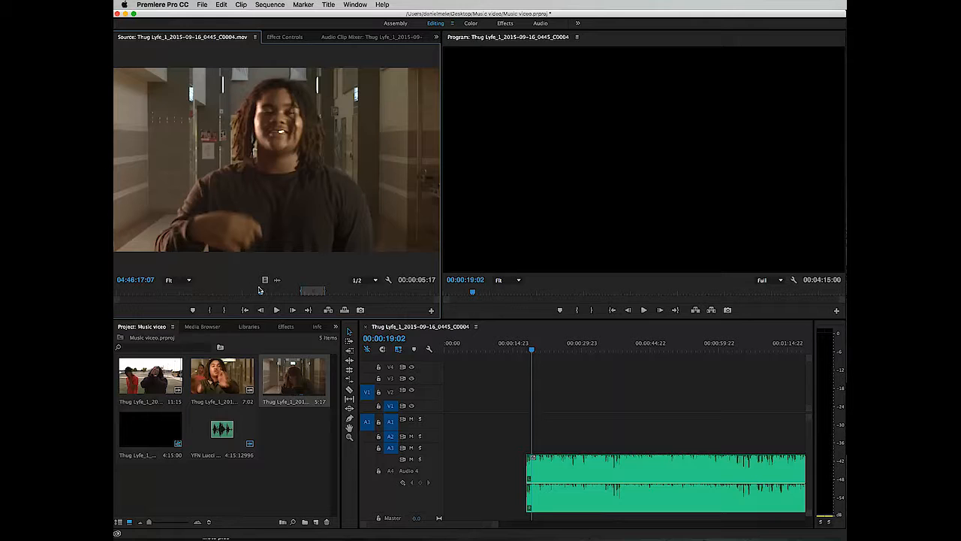
mouse_move(256, 290)
left_mouse_down()
mouse_move(225, 290)
mouse_move(258, 291)
left_mouse_up()
left_click(210, 311)
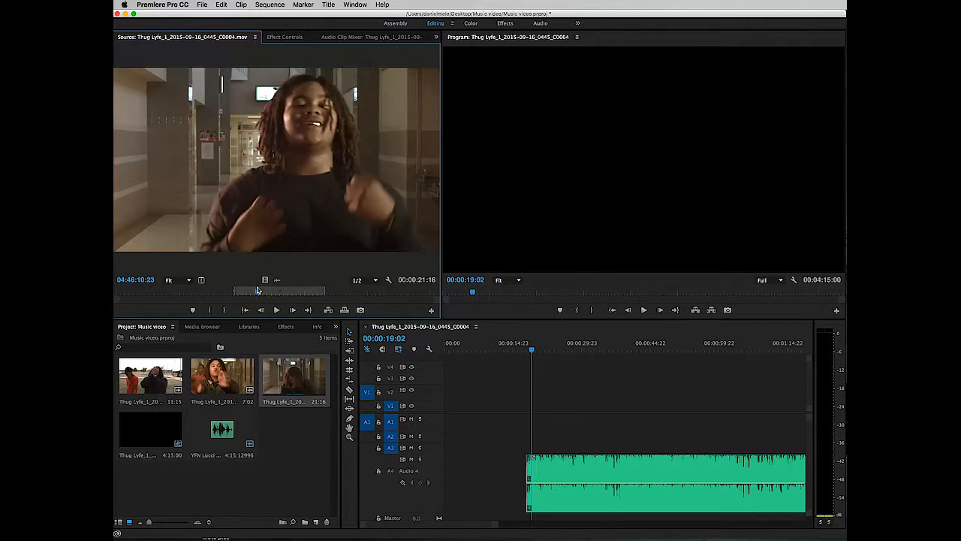
left_click(224, 310)
left_click_drag(285, 171, 534, 408)
Step: Mark the 0452_C0006 clip from 04:52:58:12 to 04:53:04:22 and place it on V1 at about 30 seconds
double_click(203, 377)
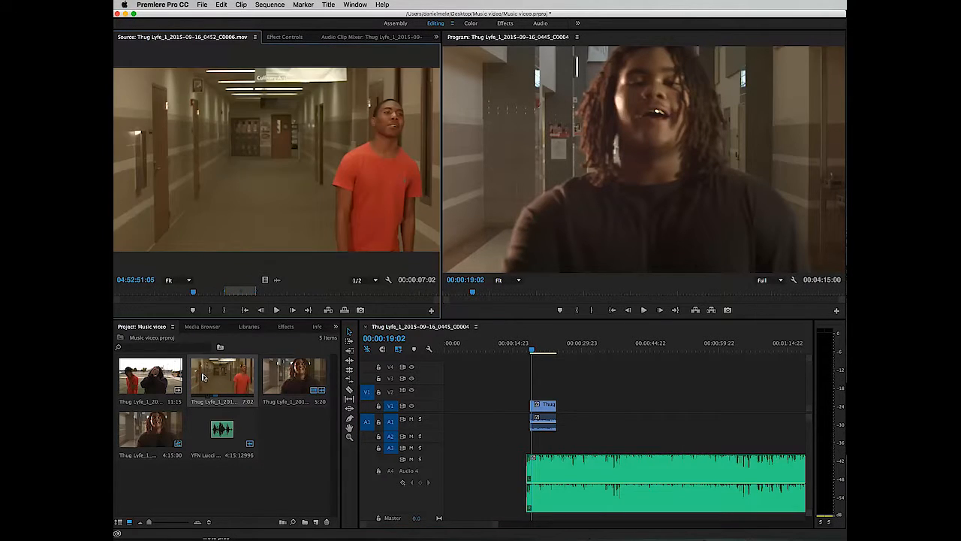
left_click(225, 292)
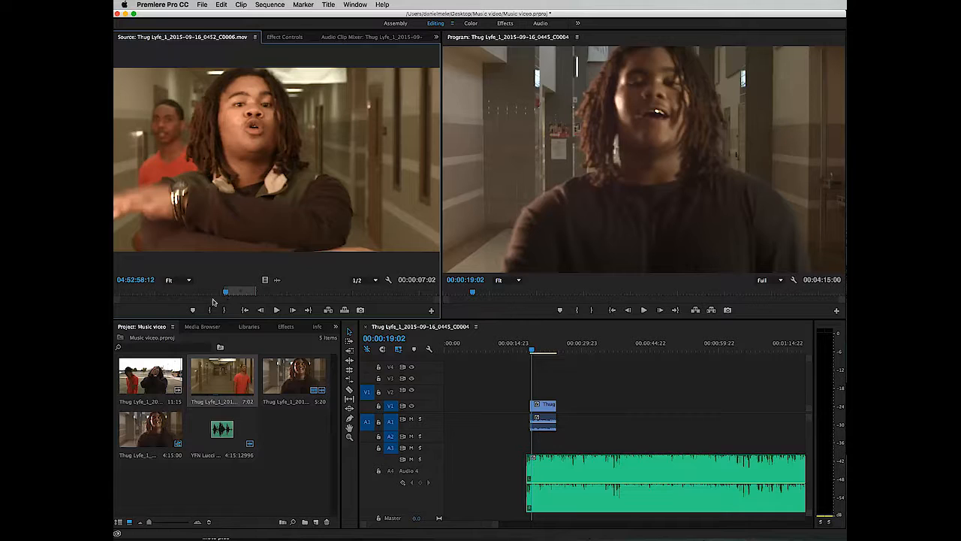
left_click(254, 291)
left_click(222, 308)
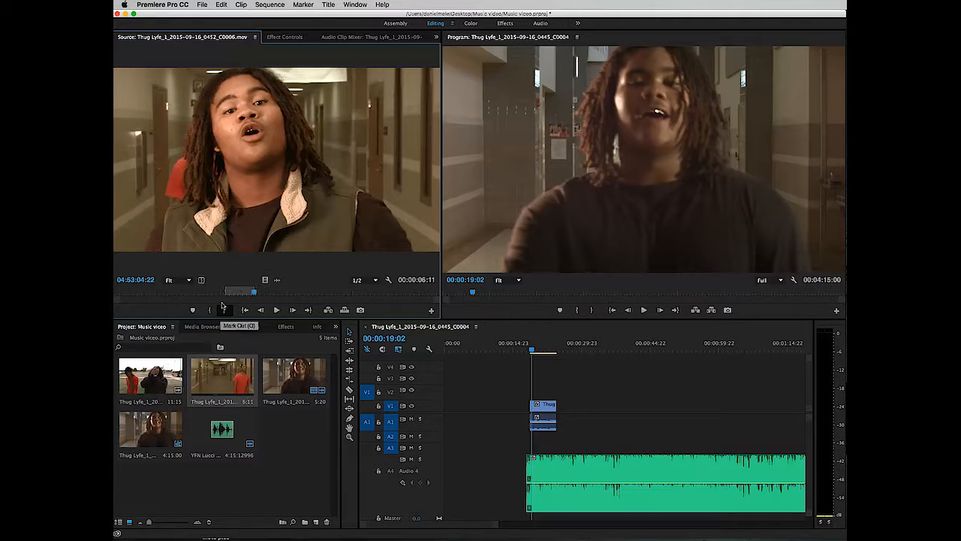
left_click_drag(412, 338, 587, 413)
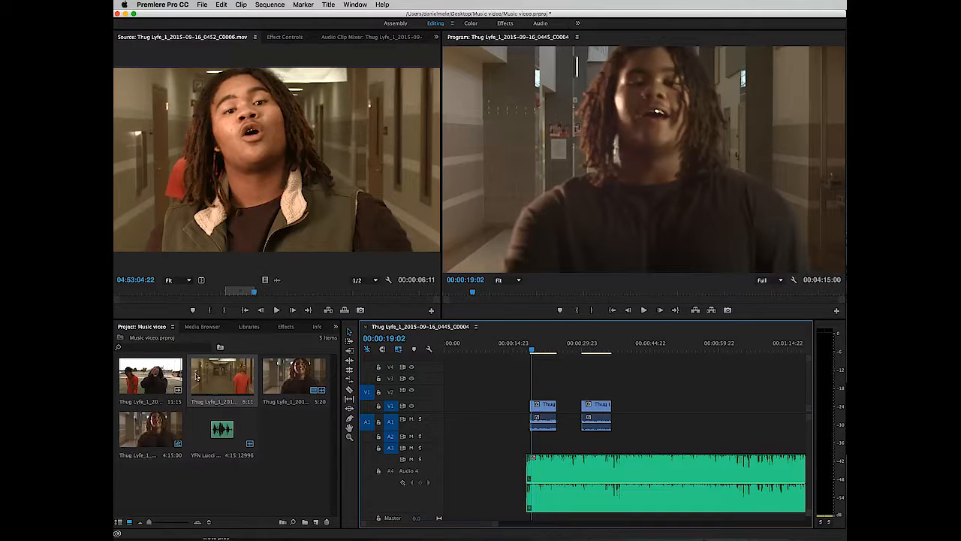
Step: Mark the 0458_C0009 outdoor clip from 05:00:07:06 to 05:00:18:05 and place it on V1 after the second clip
double_click(151, 376)
left_click_drag(286, 290, 315, 291)
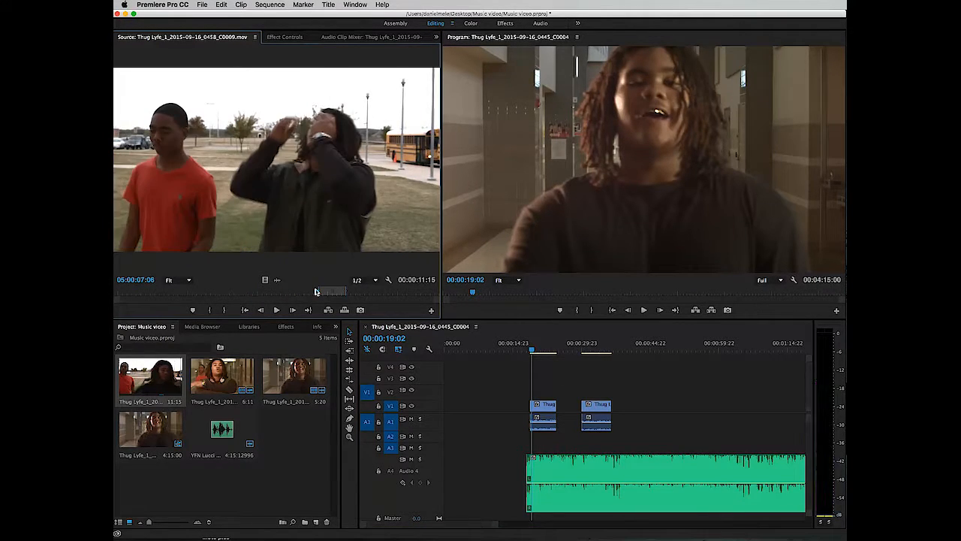
left_click(210, 311)
left_click(341, 291)
left_click(224, 309)
left_click_drag(248, 198, 629, 395)
Step: Mark the 0445_C0004 clip from 04:46:17:10 to 04:46:24:01 and place it on V1 at 00:00:52:23
left_click(637, 347)
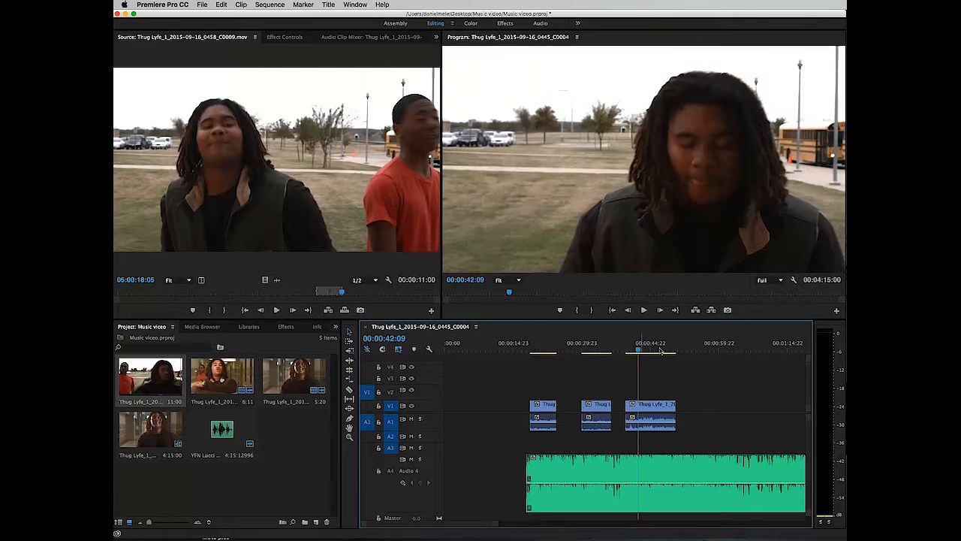
left_click(685, 348)
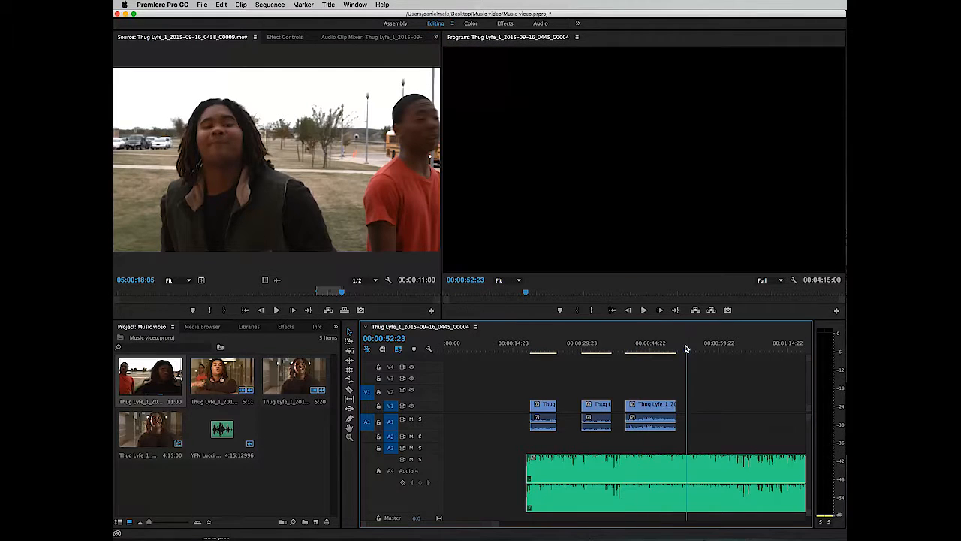
double_click(272, 379)
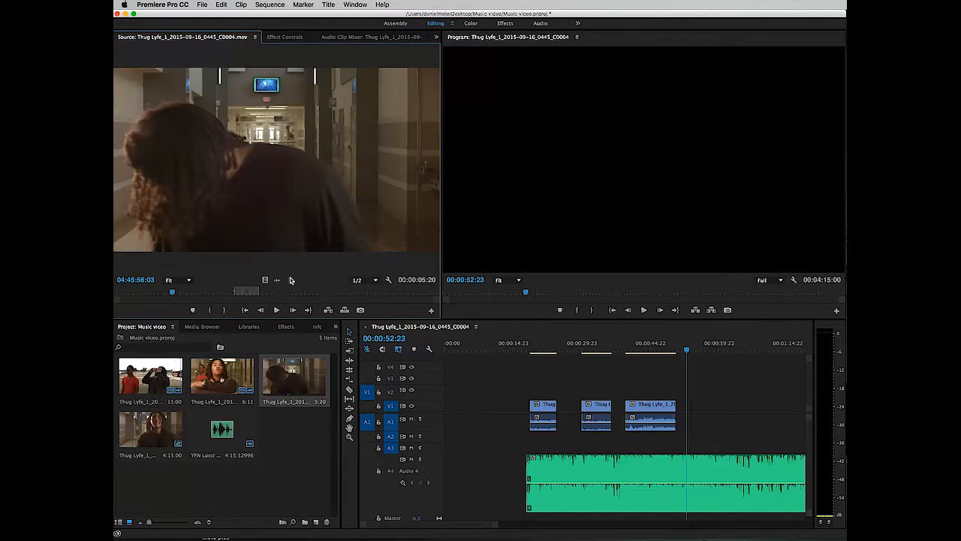
left_click(257, 294)
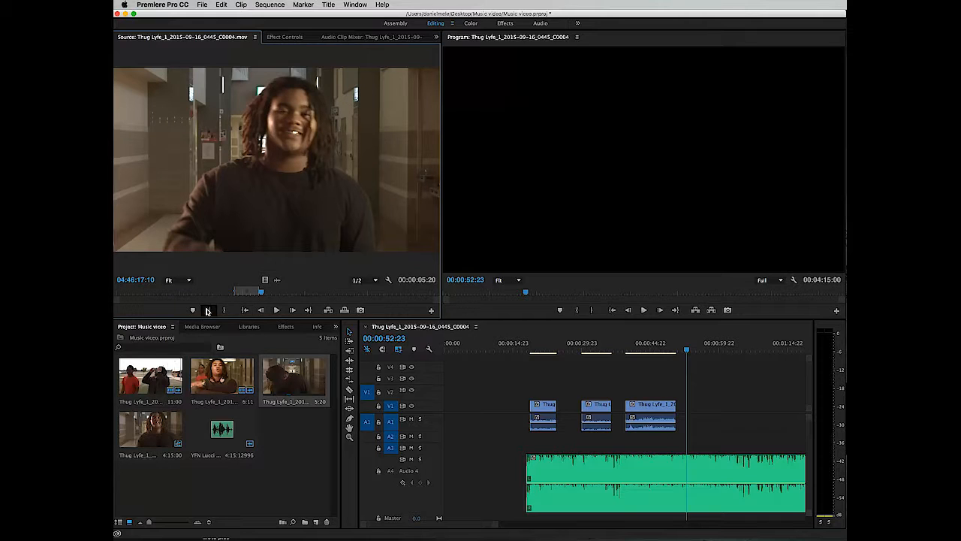
left_click(209, 309)
left_click(289, 294)
left_click(224, 310)
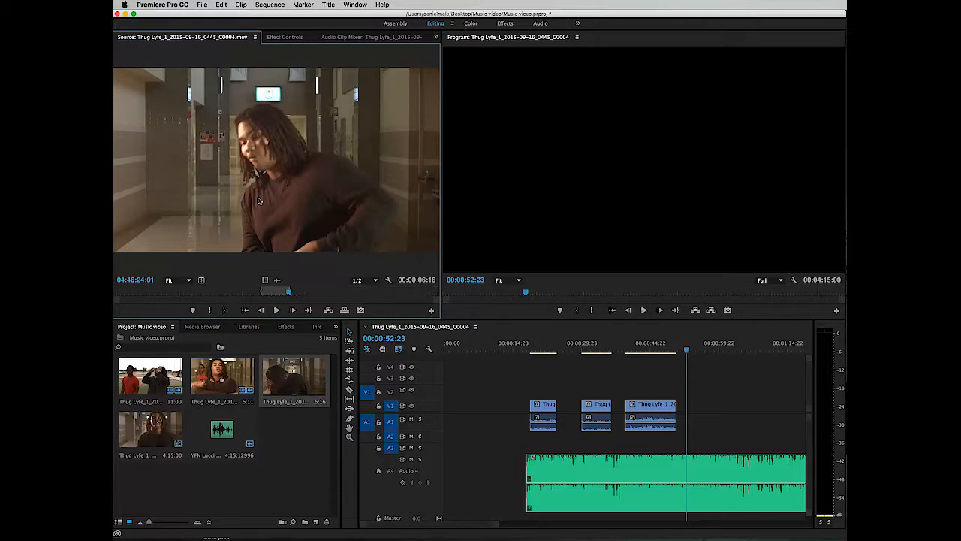
left_click_drag(263, 198, 682, 413)
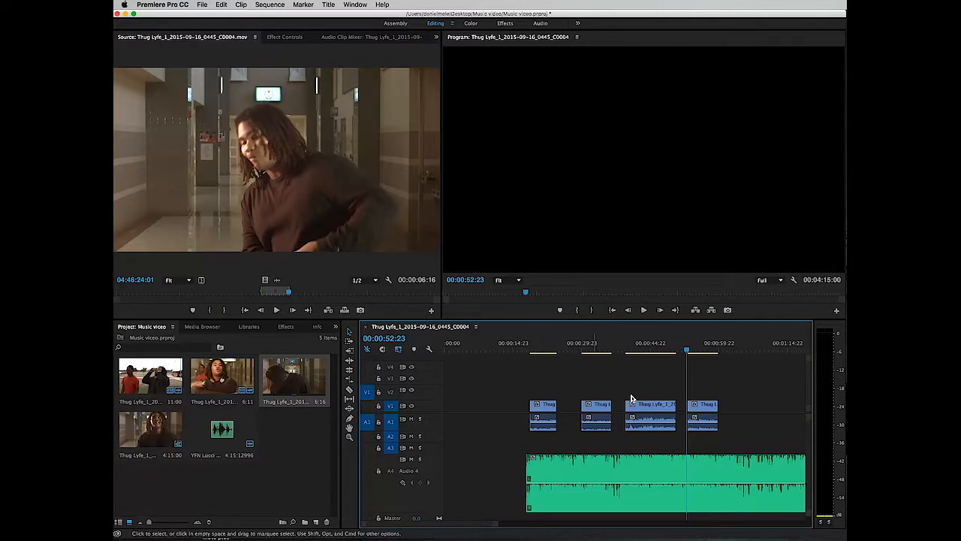
Step: Shift the first V1 clip slightly later in the sequence and view the last clip's frame at 00:00:55:01
left_click(540, 344)
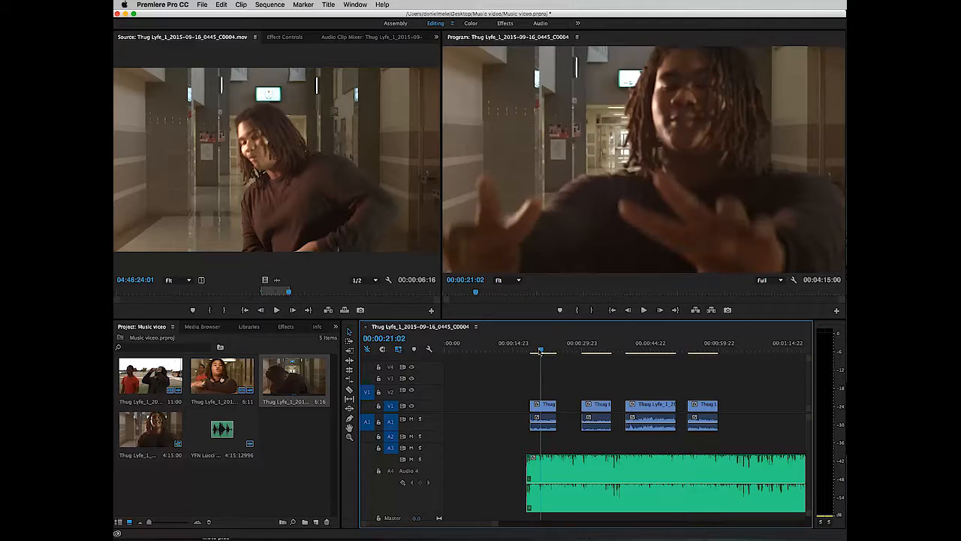
left_click(547, 408)
left_click_drag(547, 408, 549, 407)
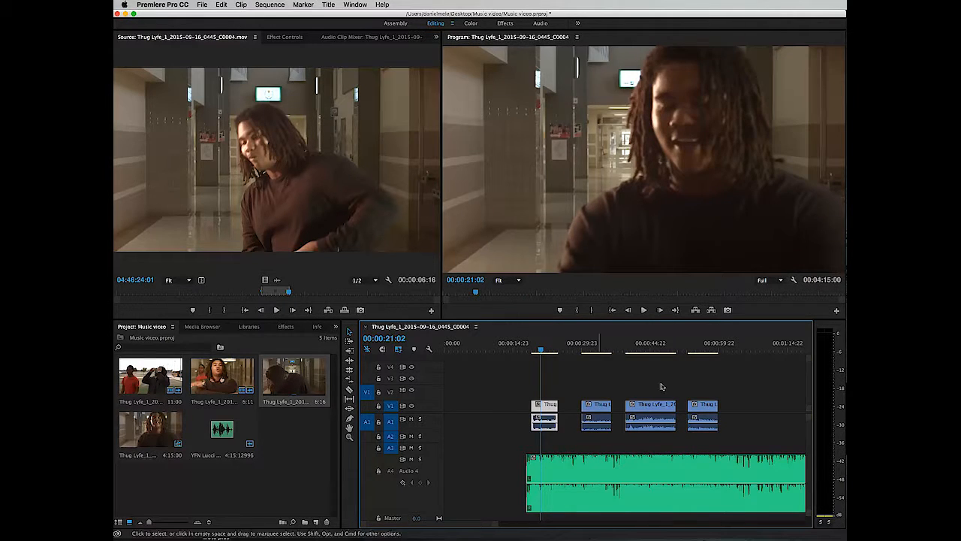
left_click(696, 347)
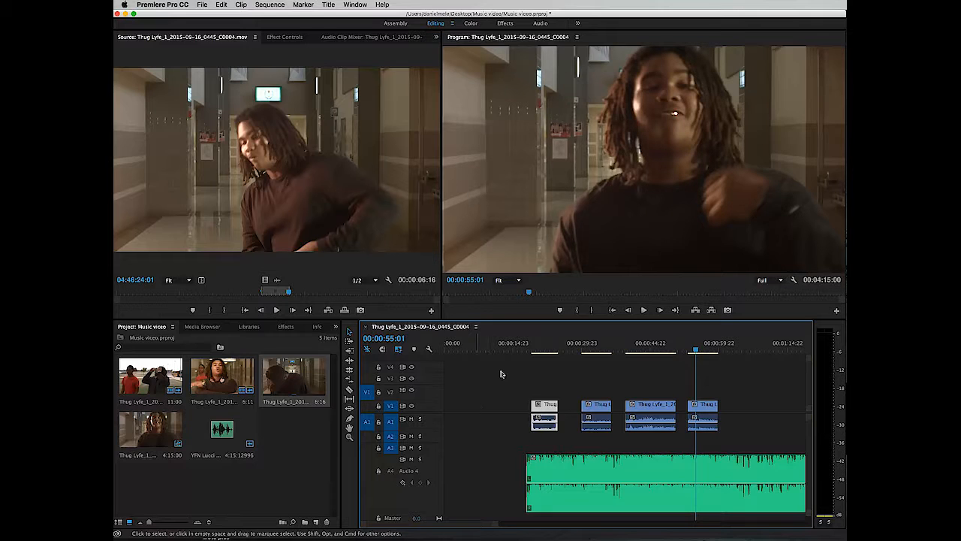
Step: Solo audio track A4, select the song and play the sequence from 00:00:18:14 for about two seconds
left_click(529, 350)
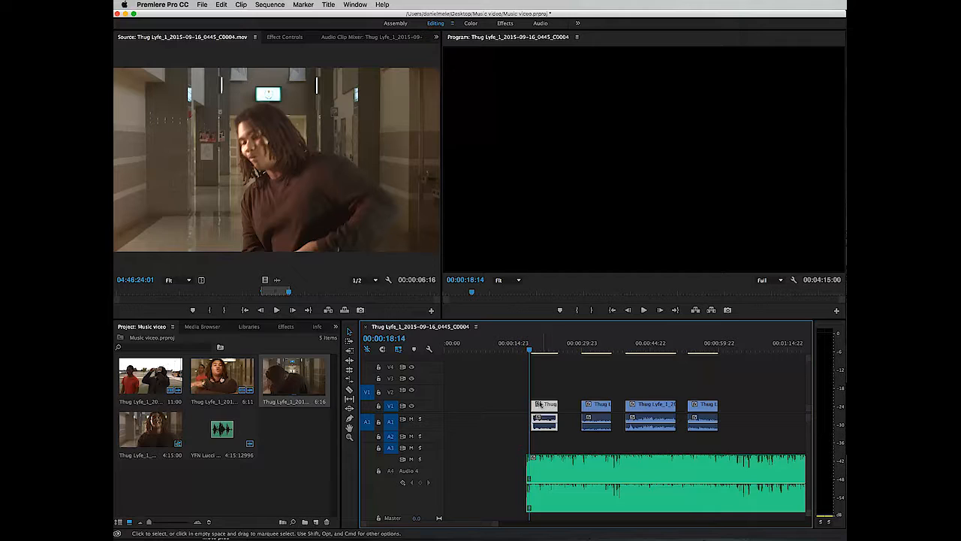
left_click(418, 459)
left_click(537, 476)
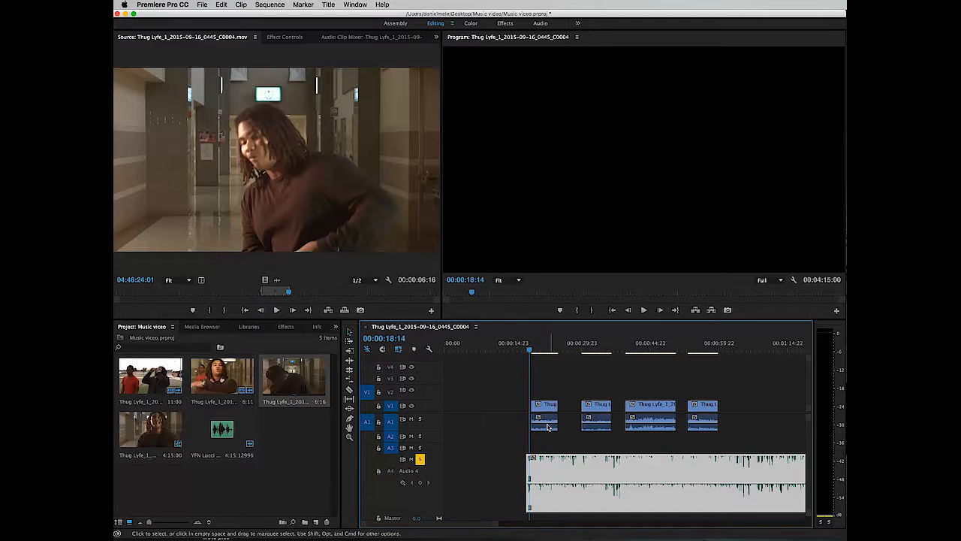
key("space")
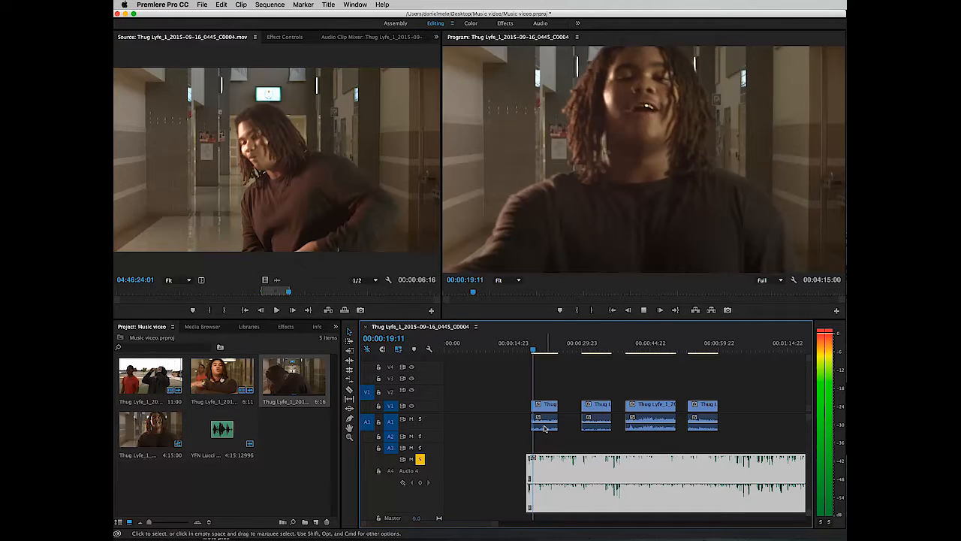
key("space")
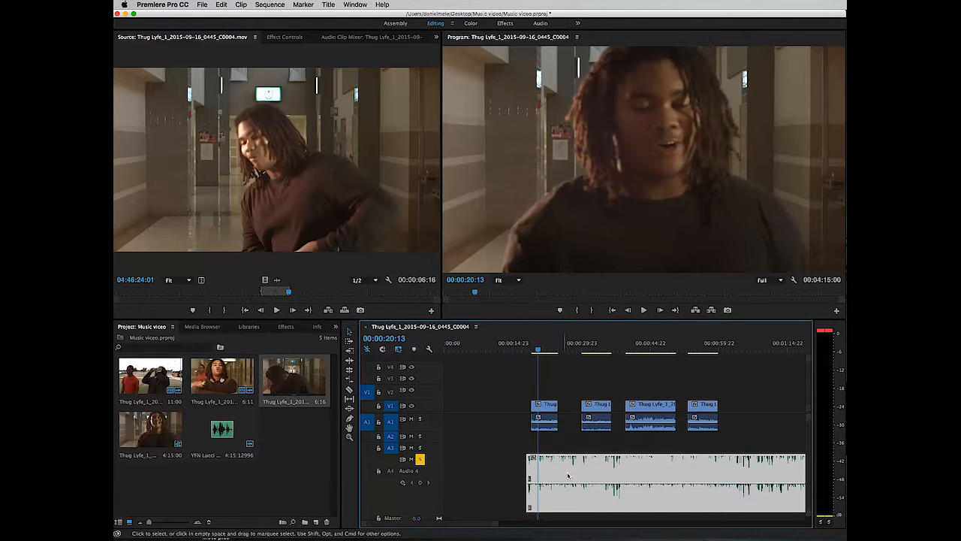
Step: Lower the song clip's volume on A4, then collapse the track's height and expand it again
mouse_move(569, 483)
left_mouse_down()
mouse_move(568, 499)
mouse_move(568, 489)
left_mouse_up()
left_click_drag(433, 512, 433, 444)
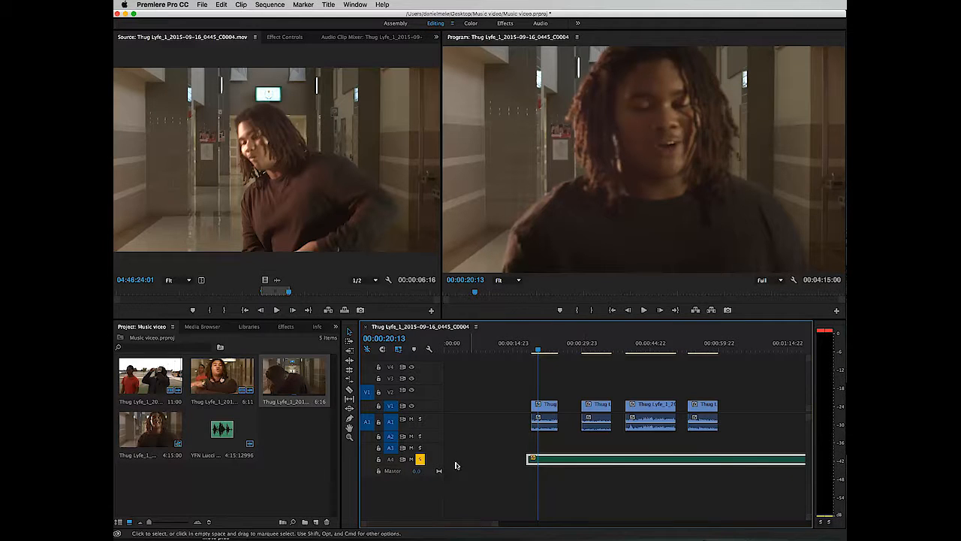
left_click_drag(433, 465, 433, 512)
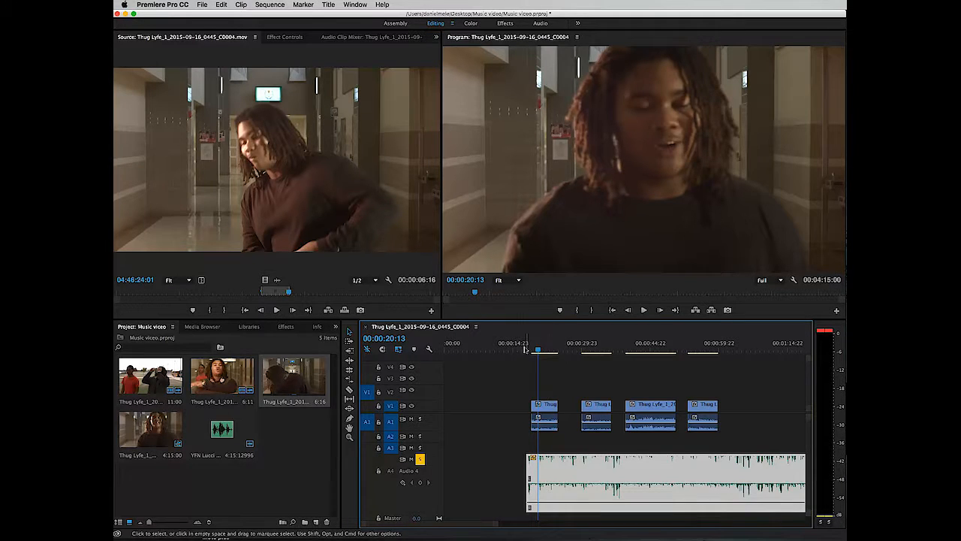
Step: Trim the start of the first V1 clip to about 22.5 seconds and play the sequence around the new cut
left_click(531, 348)
key("space")
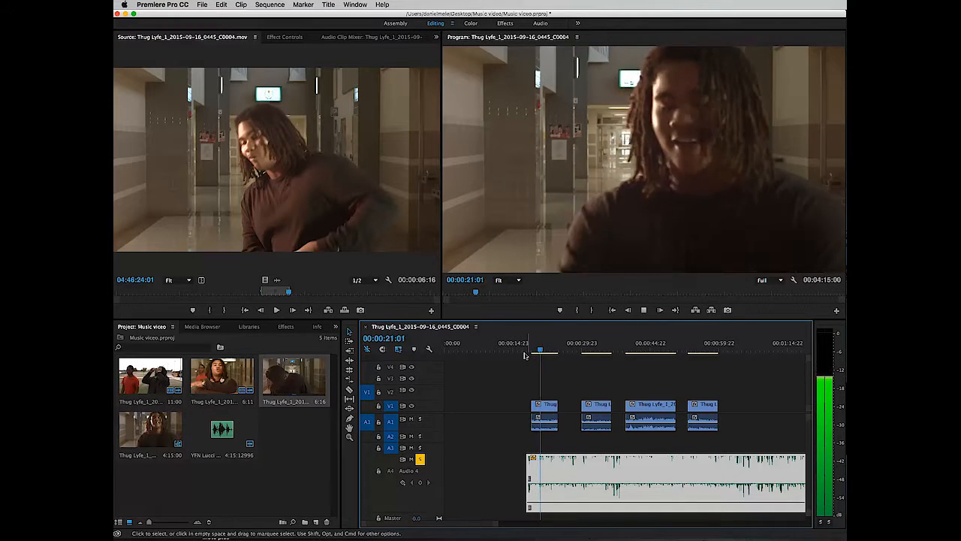
key("space")
left_click_drag(541, 405, 557, 409)
left_click(535, 350)
key("space")
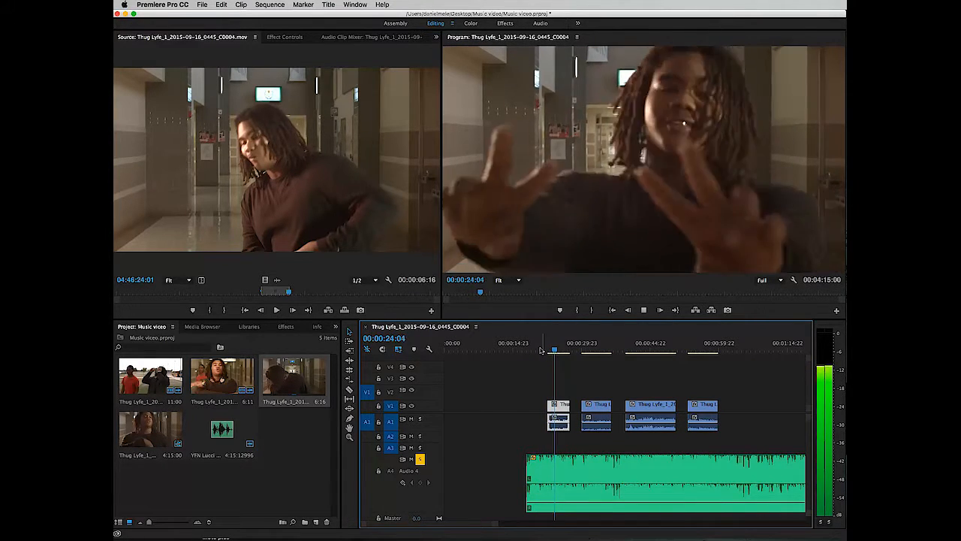
key("space")
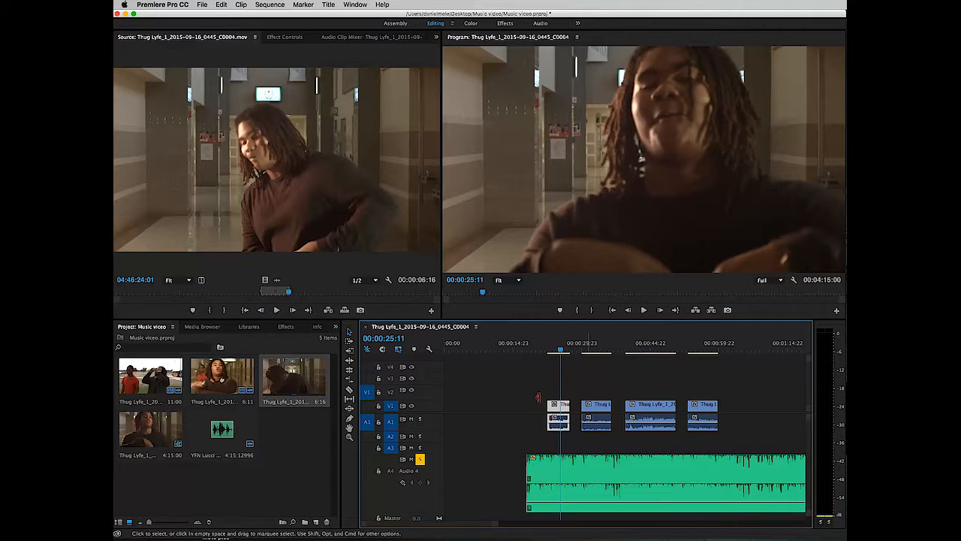
Step: Replay the first V1 clip, extend its end to just before the second clip and continue playback
left_click(548, 350)
key("space")
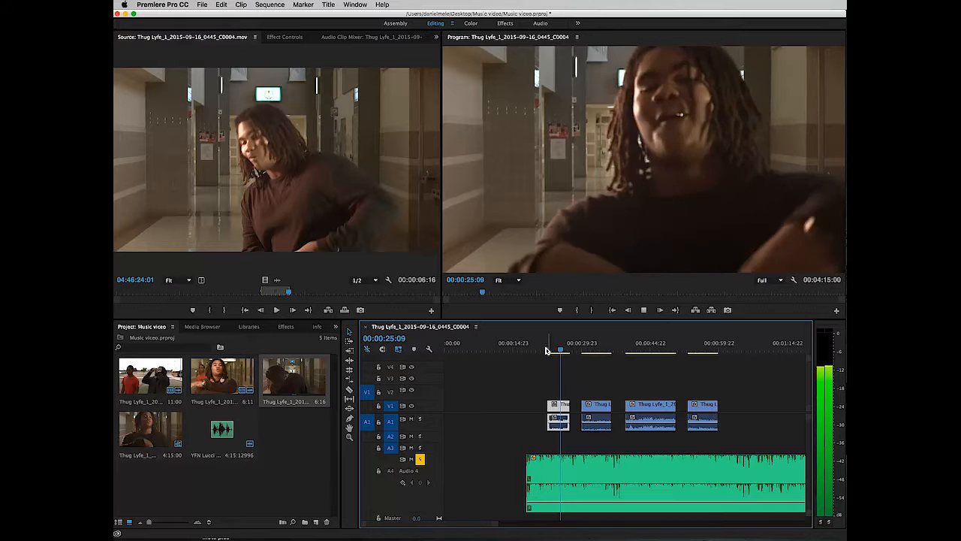
key("space")
left_click_drag(569, 410, 577, 410)
key("space")
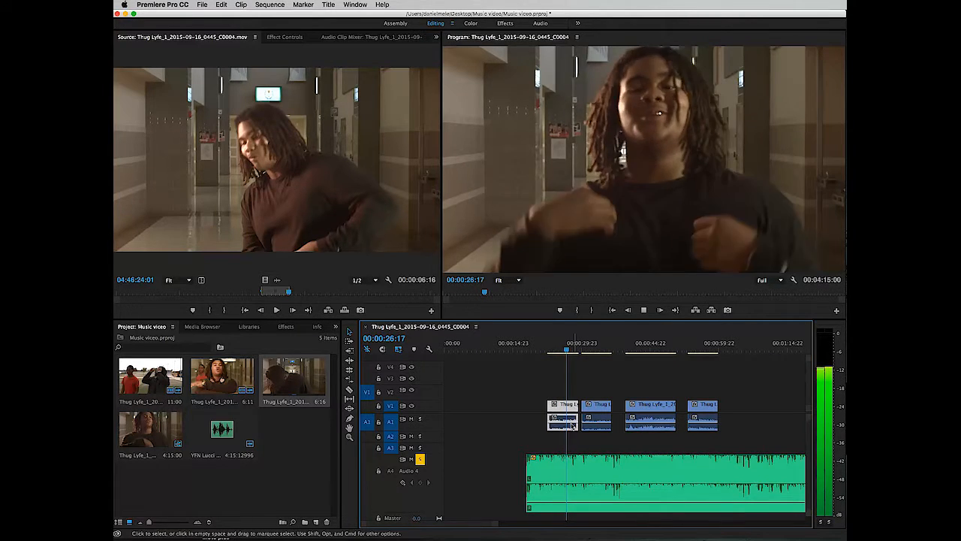
Step: Stop playback and trim the start of the song clip on A4 to just before the first V1 clip
key("space")
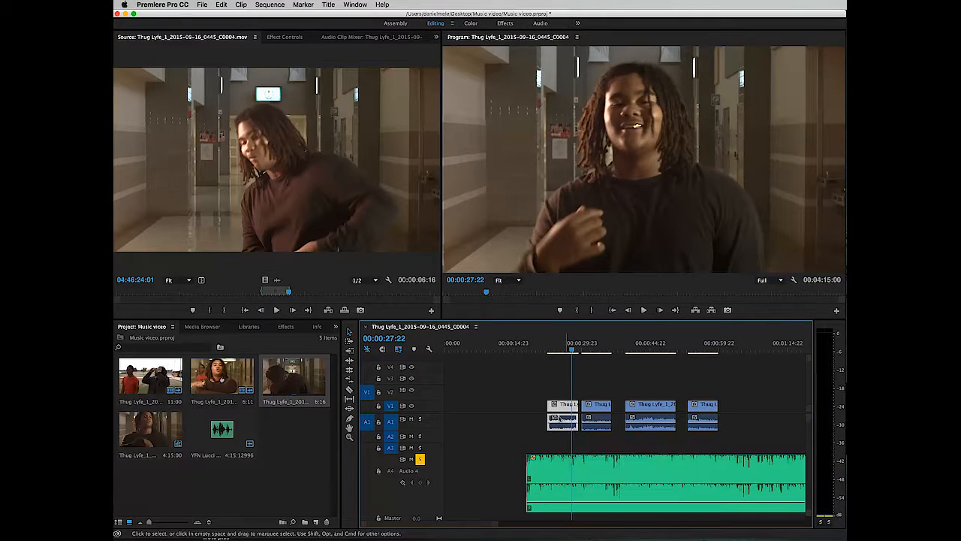
left_click(558, 479)
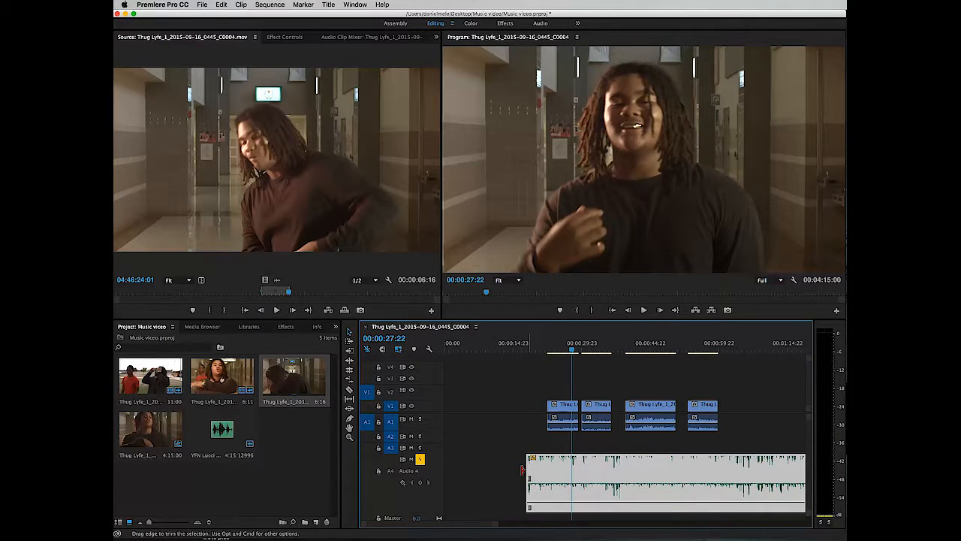
left_click_drag(528, 466, 539, 466)
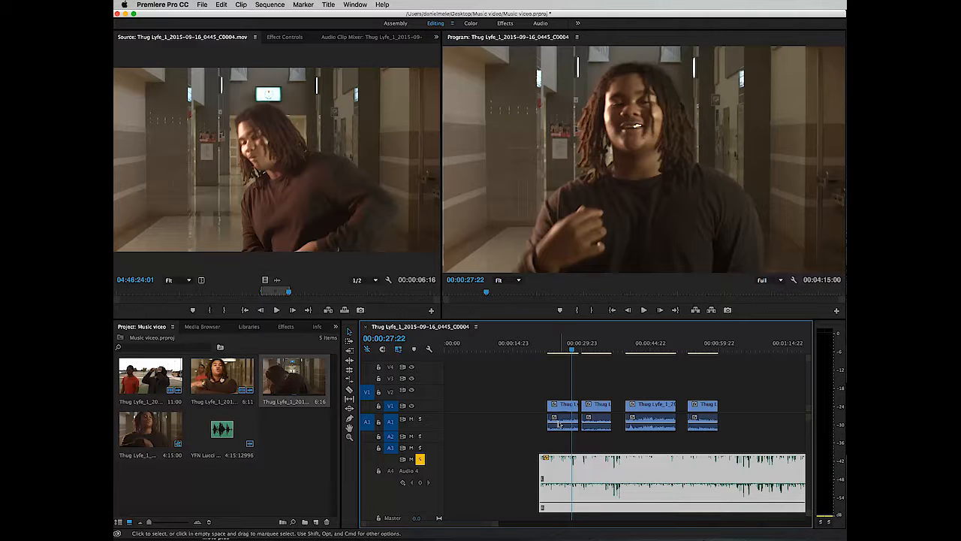
Step: Skim the other V1 clips and shift the last one about two seconds later on the timeline
left_click(600, 351)
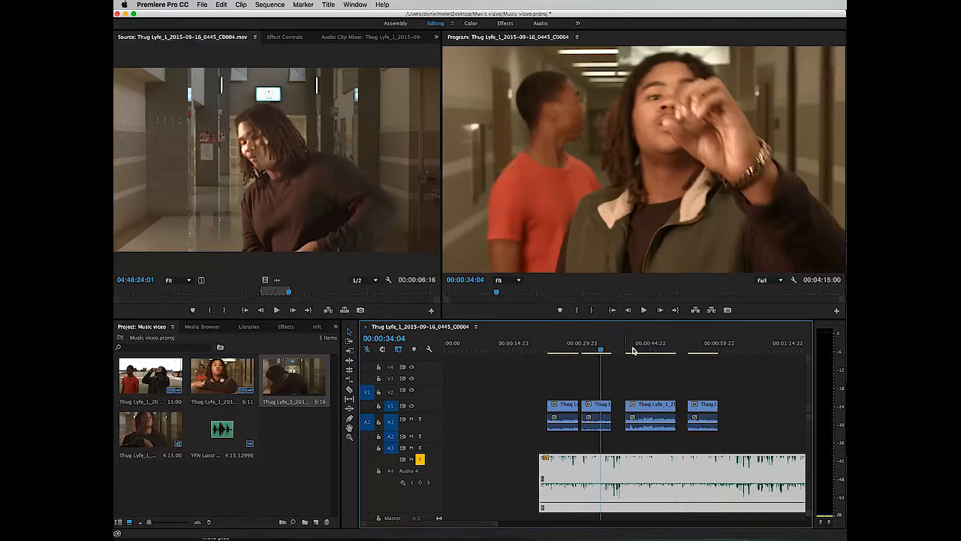
left_click(634, 351)
left_click(697, 350)
left_click_drag(703, 409, 734, 412)
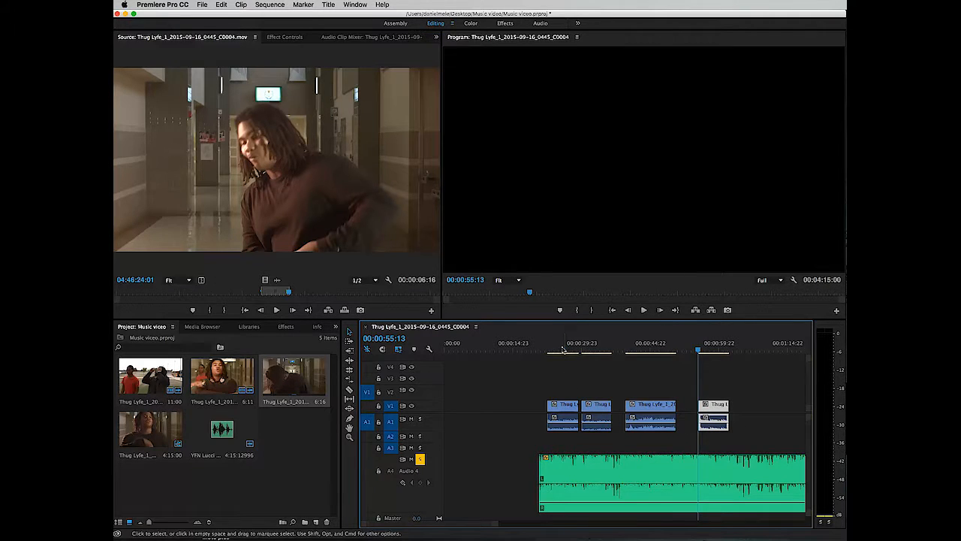
Step: Delete the last three V1 clips with their audio and extend the first clip's end to 00:01:10:04
left_click(564, 350)
left_click(564, 411)
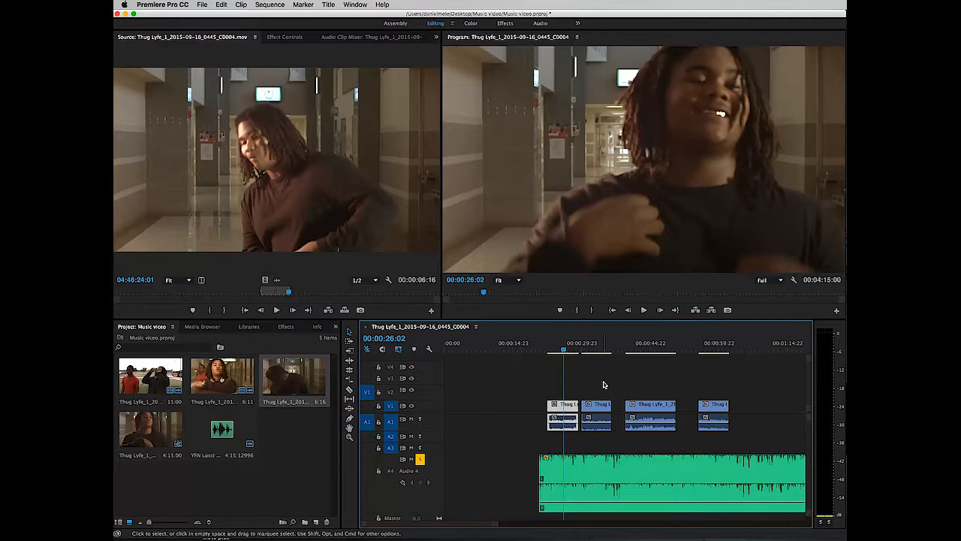
left_click_drag(596, 379, 715, 432)
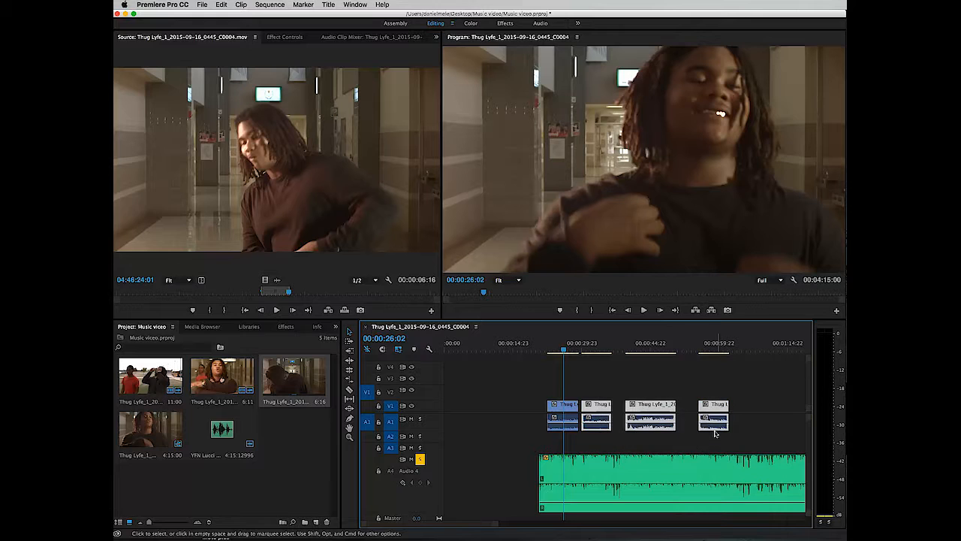
key("Delete")
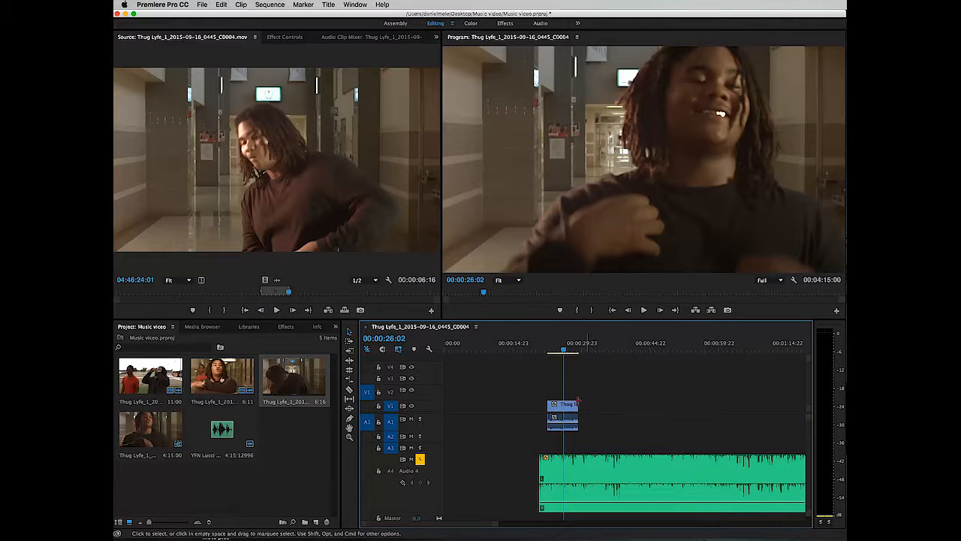
left_click_drag(577, 406, 774, 402)
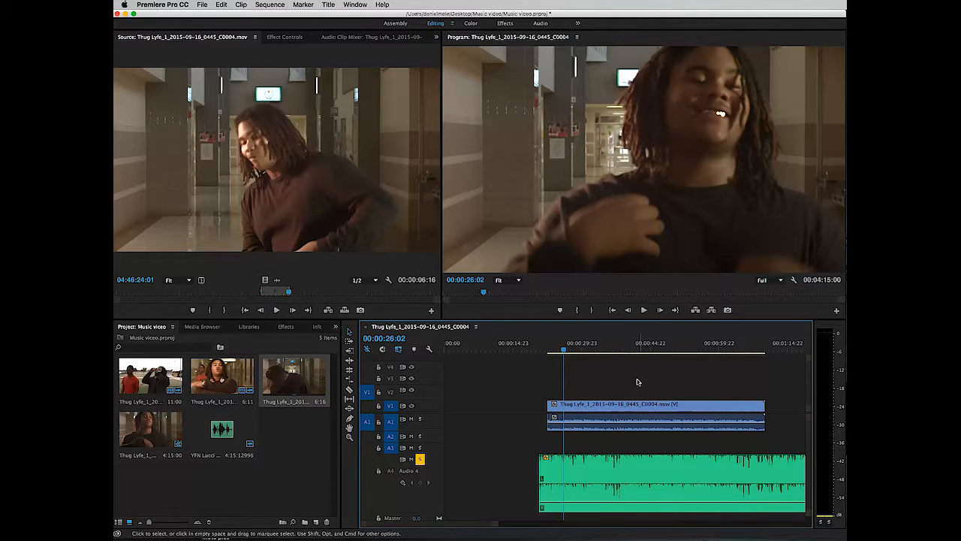
Step: Unlink the C0004 clip on V1, delete its audio and play the sequence from around 00:00:56
right_click(619, 404)
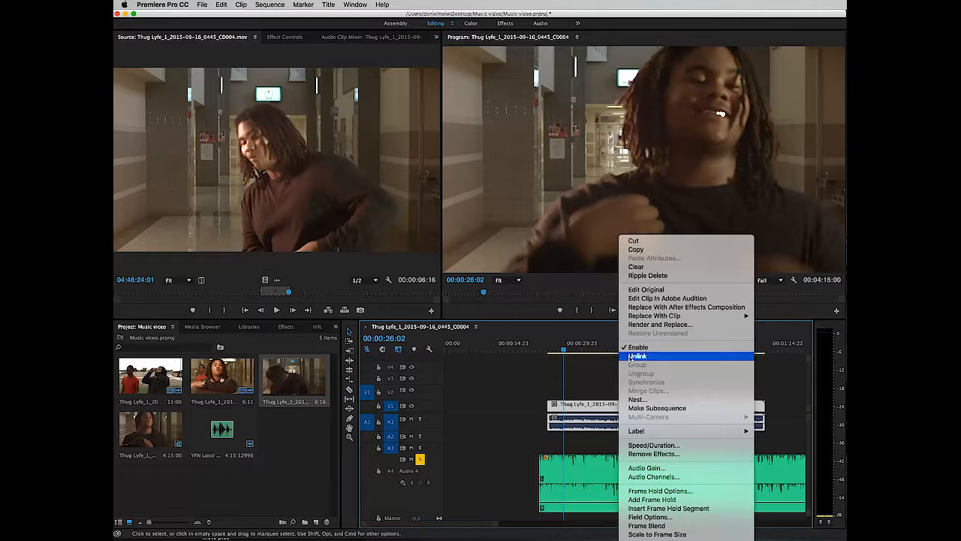
left_click(634, 356)
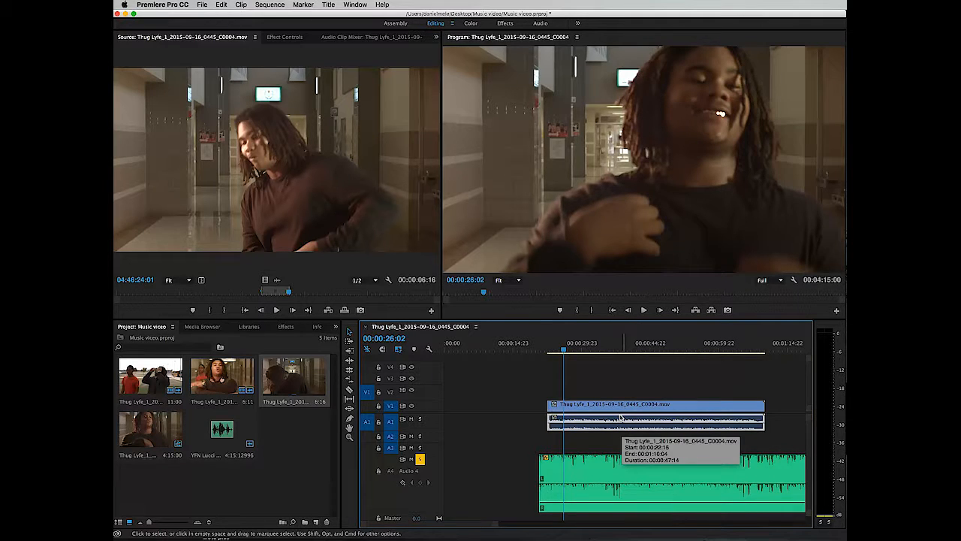
key("Delete")
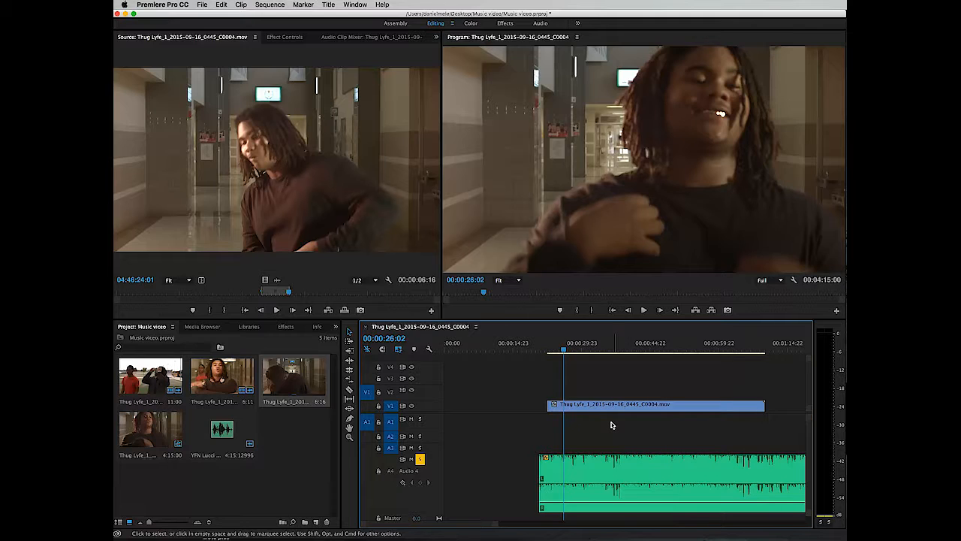
left_click_drag(639, 347, 703, 350)
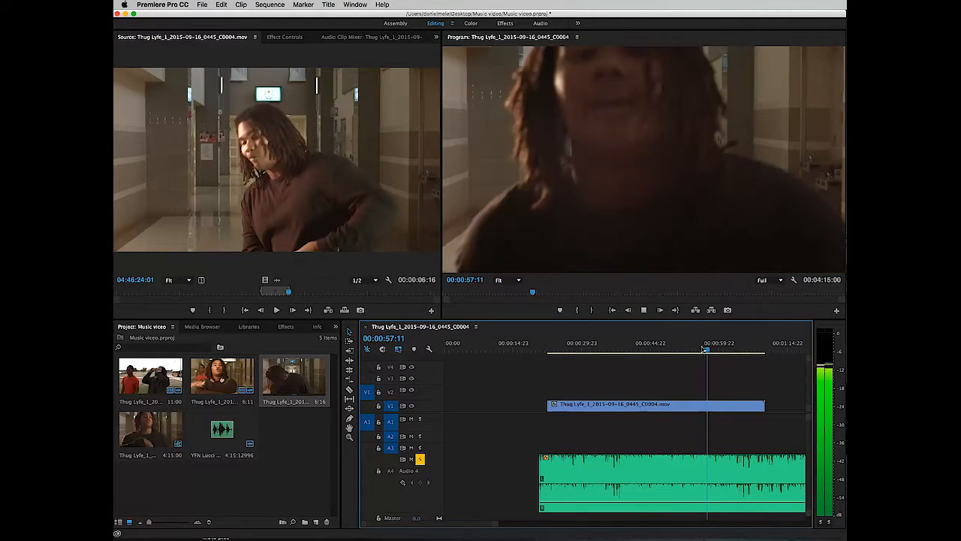
key("space")
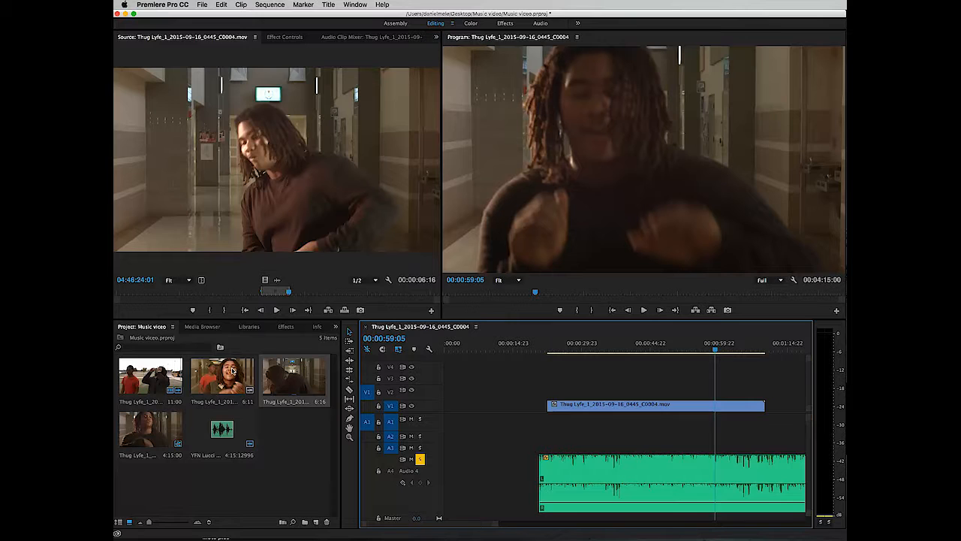
Step: Open source clip C0006, play its marked section and extend its out point for a duration of 00:00:47:10
double_click(233, 371)
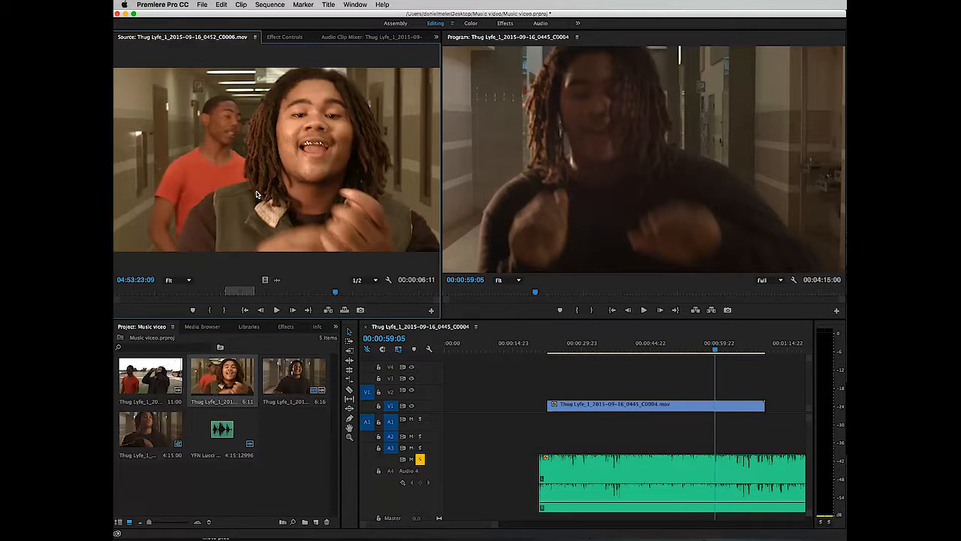
left_click(223, 289)
key("space")
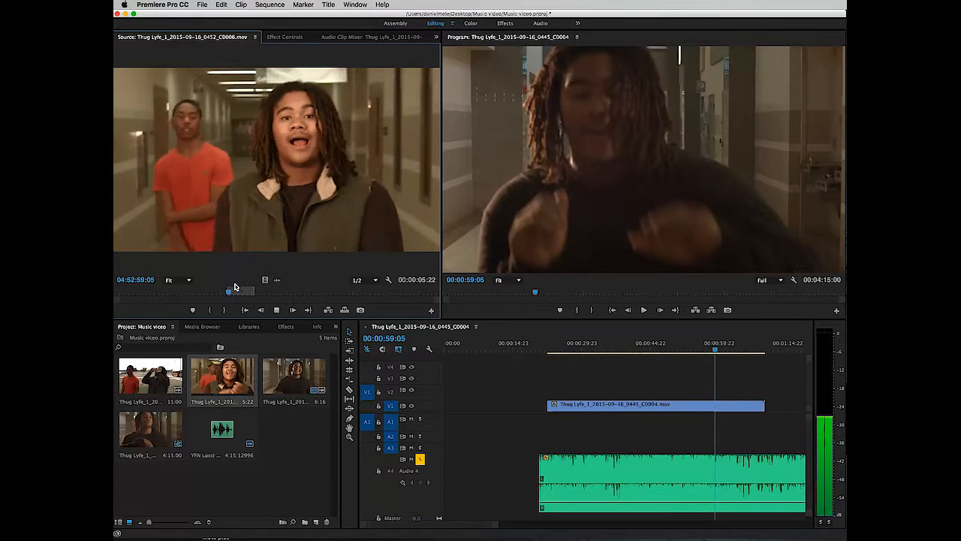
left_click_drag(250, 286, 438, 289)
Step: Place C0006 on V2 starting at 00:00:23:09 and play its opening against the song
left_click_drag(229, 184, 550, 386)
left_click(548, 350)
key("space")
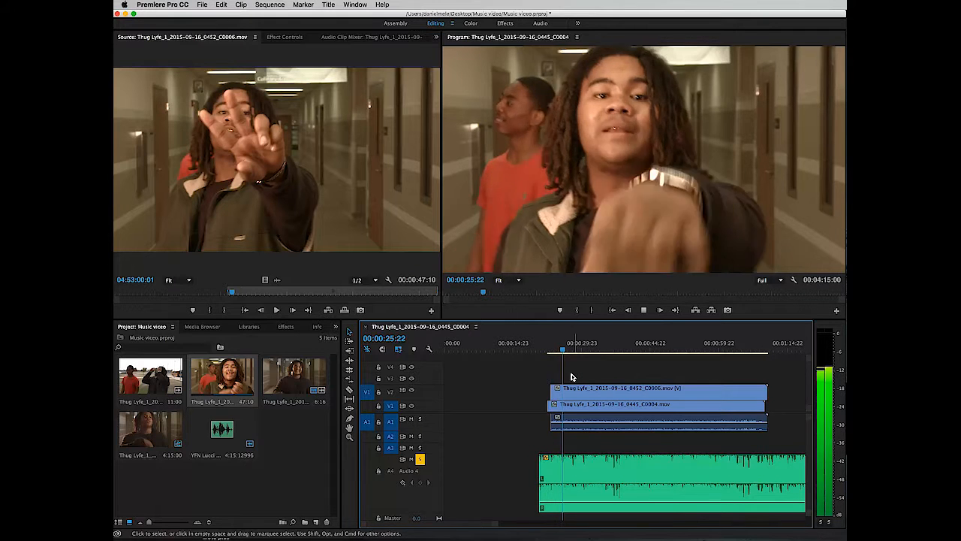
key("space")
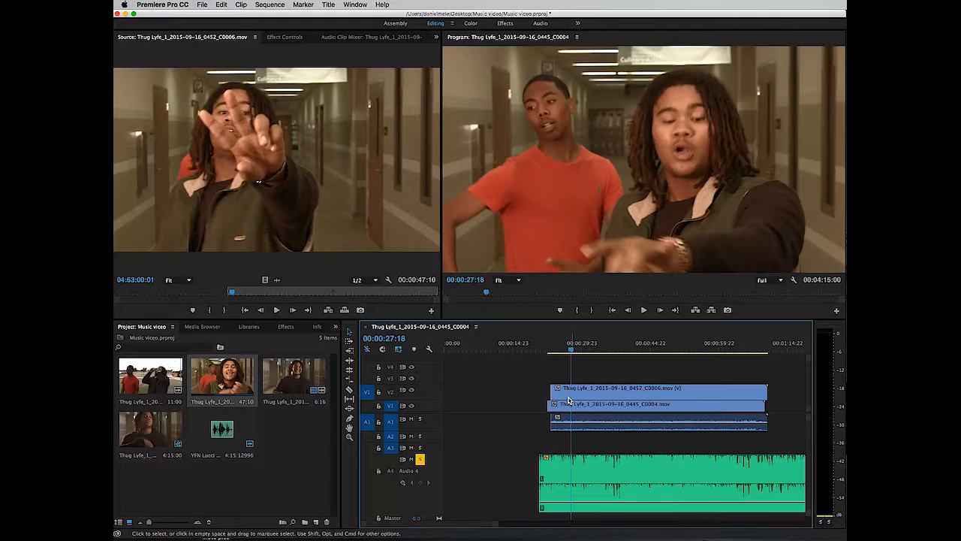
Step: Unlink the C0006 clip on V2, delete its audio and play the sequence from around 00:00:59
right_click(609, 392)
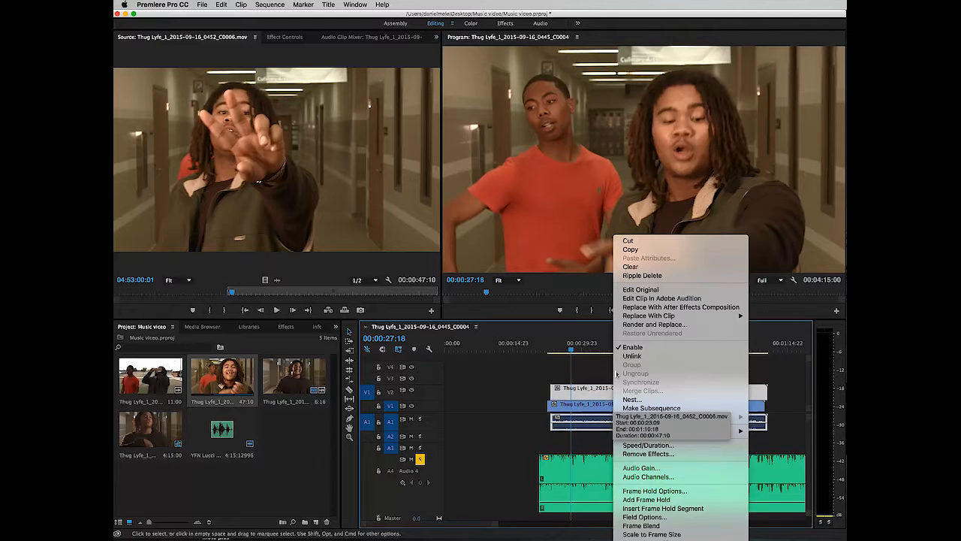
left_click(619, 358)
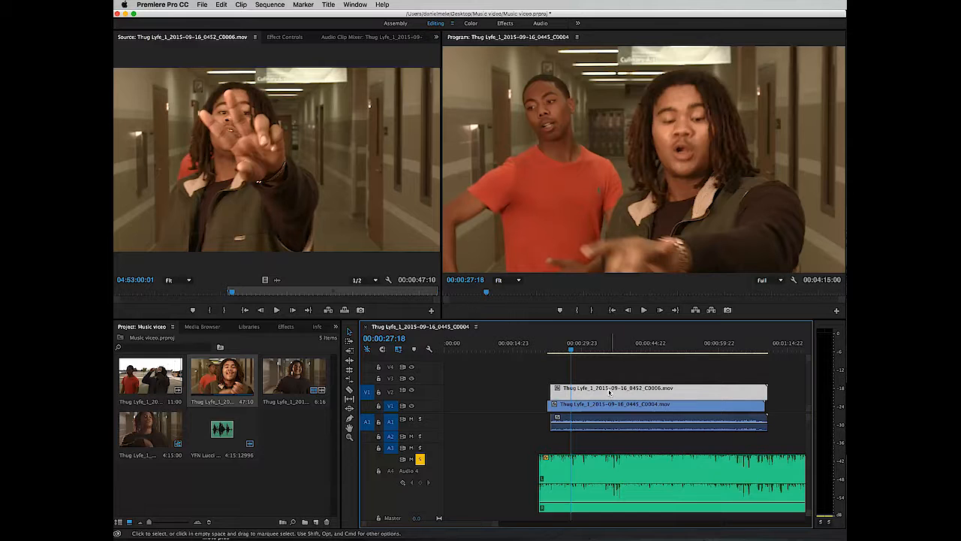
left_click(604, 429)
key("Delete")
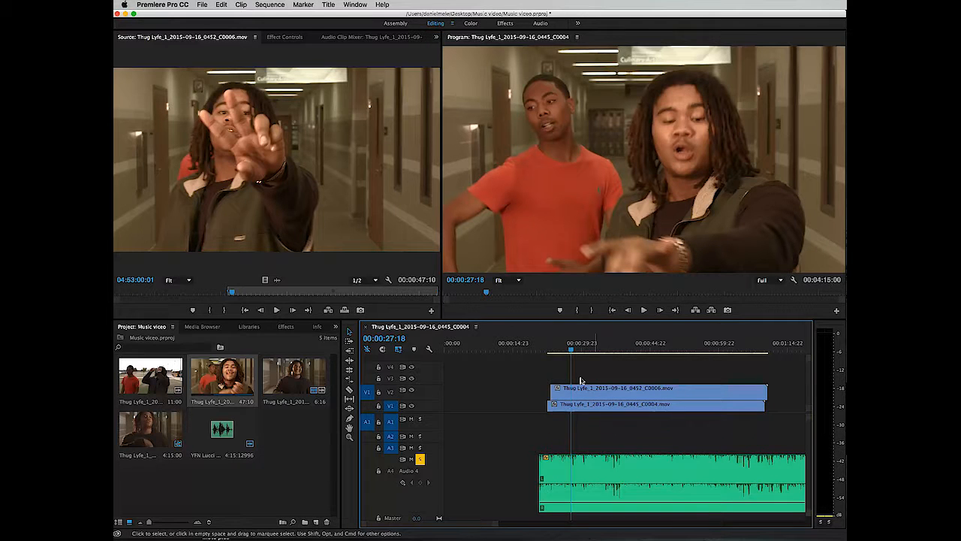
left_click(716, 349)
key("space")
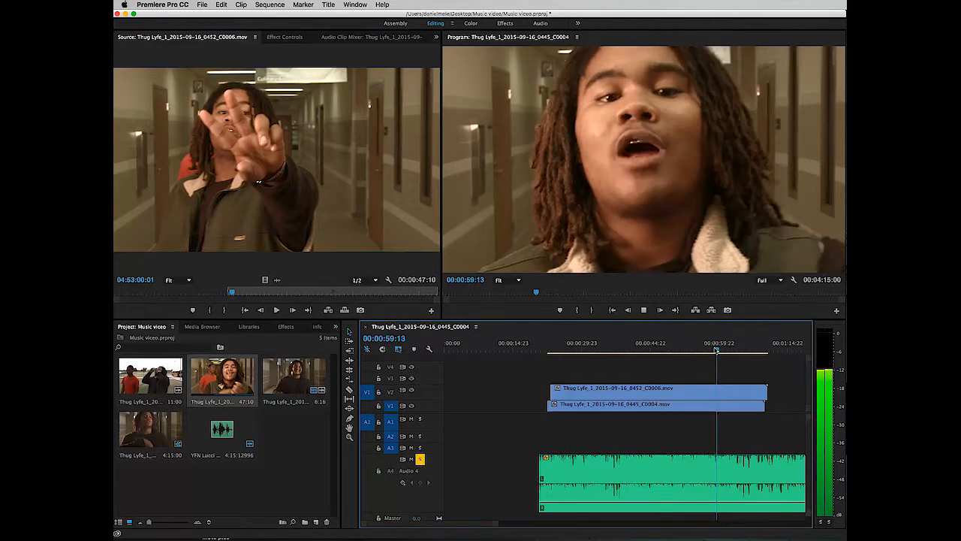
key("space")
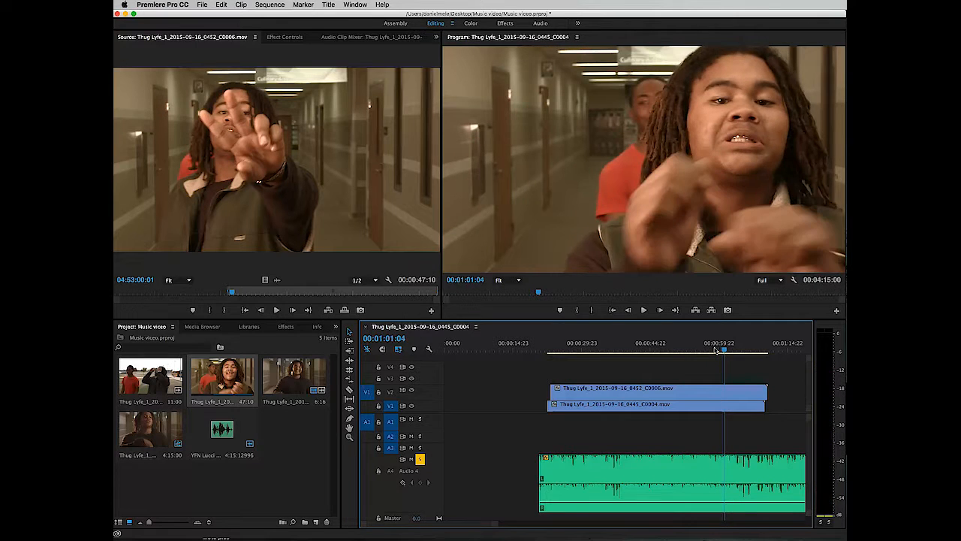
Step: Open source clip C0009, mark its in point at 05:00:10:14 and extend its out point for a duration of 00:00:46:16
double_click(150, 385)
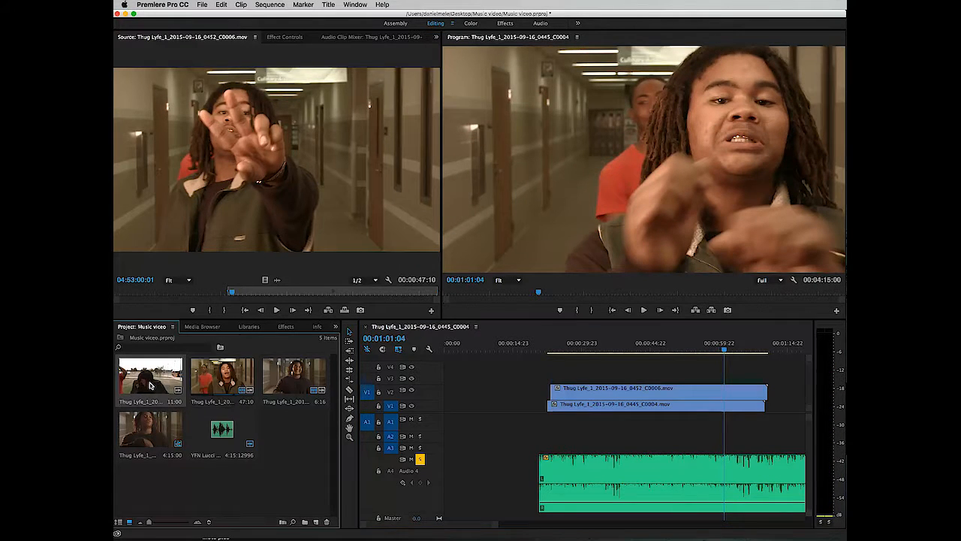
left_click_drag(281, 293, 324, 292)
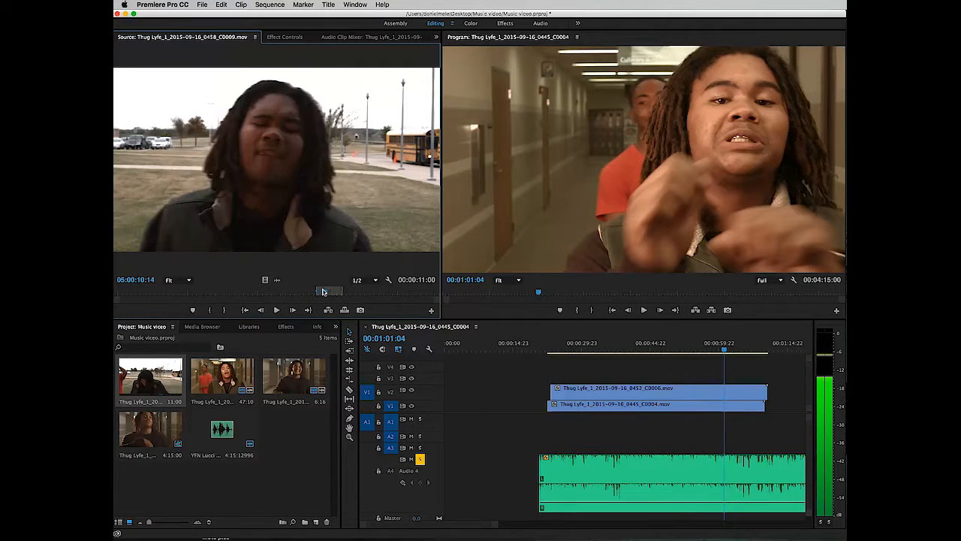
key("i")
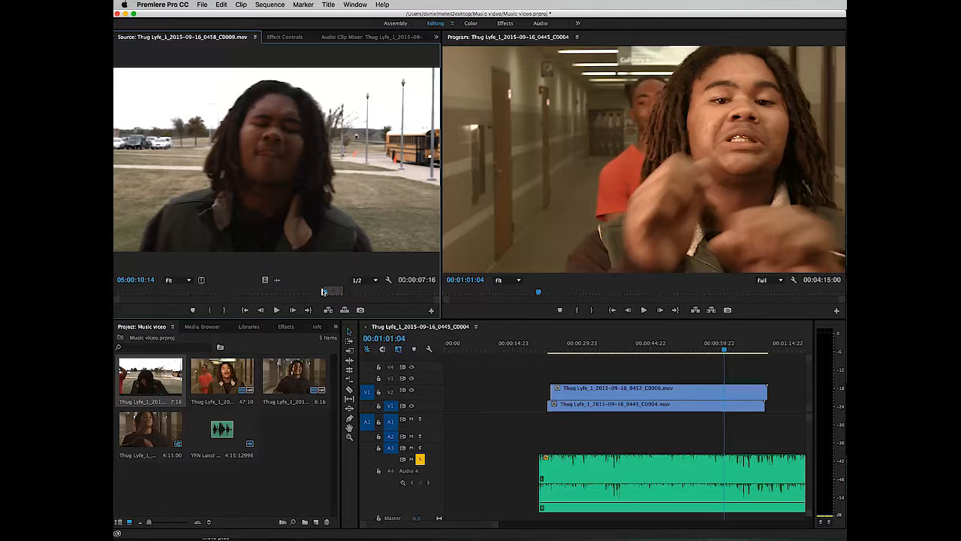
left_click_drag(337, 292, 435, 291)
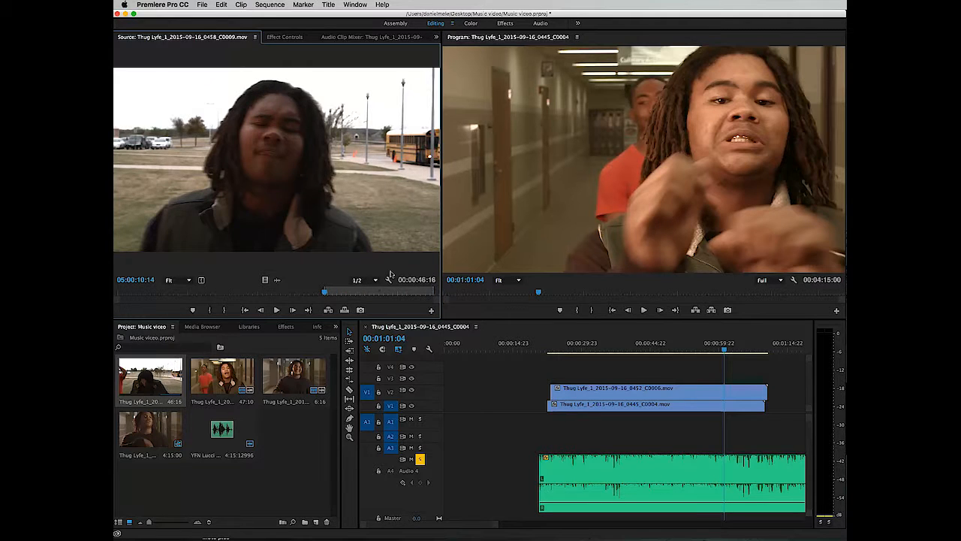
Step: Place C0009 on V3 aligned with the V1 clip's start and play it at its opening and near 00:00:55
left_click_drag(287, 192, 565, 380)
left_click(549, 343)
key("space")
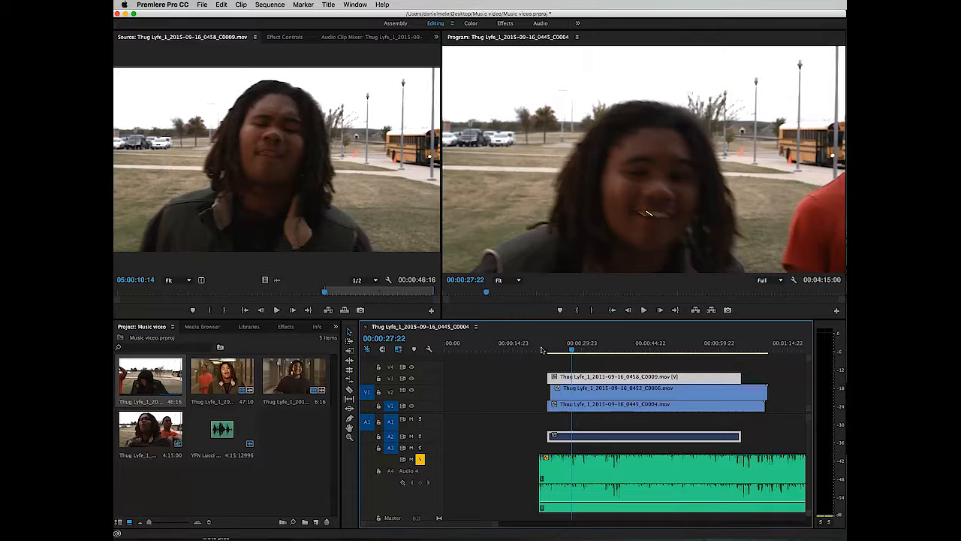
left_click(695, 347)
key("space")
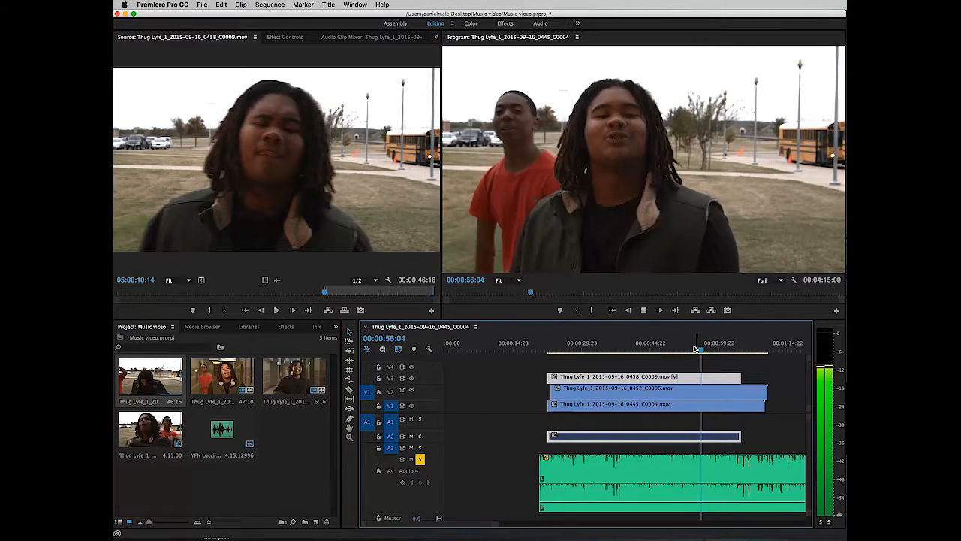
key("space")
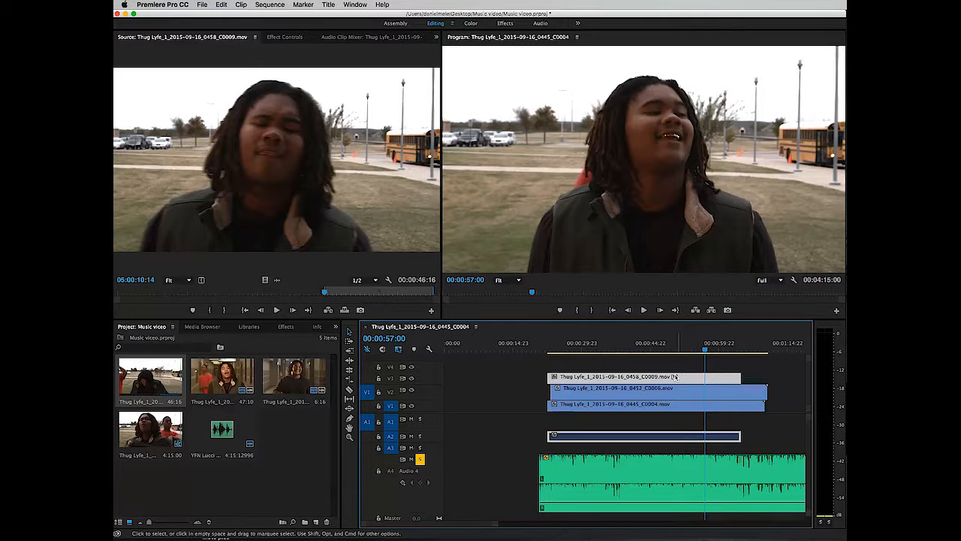
Step: Unlink the C0009 clip on V3 and delete its audio from A2
right_click(677, 377)
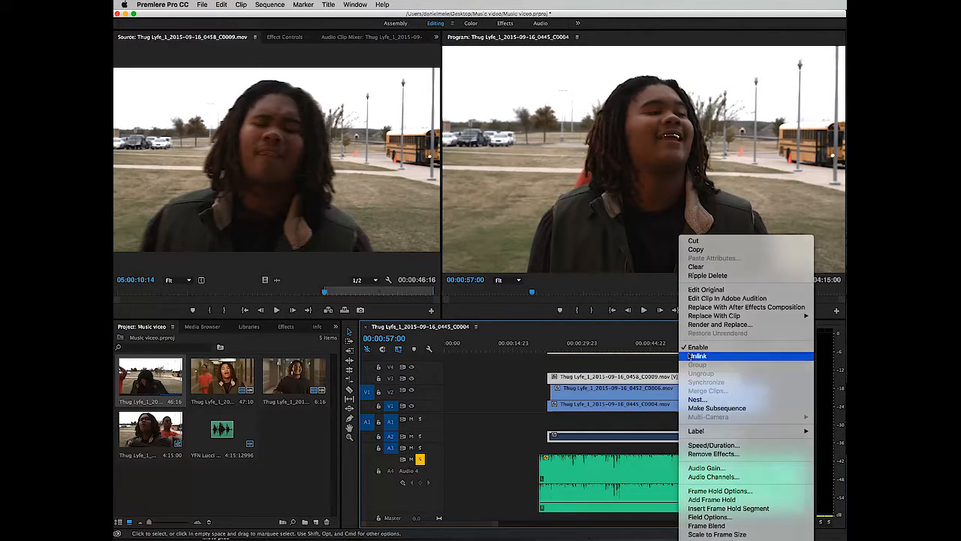
left_click(691, 356)
left_click(634, 431)
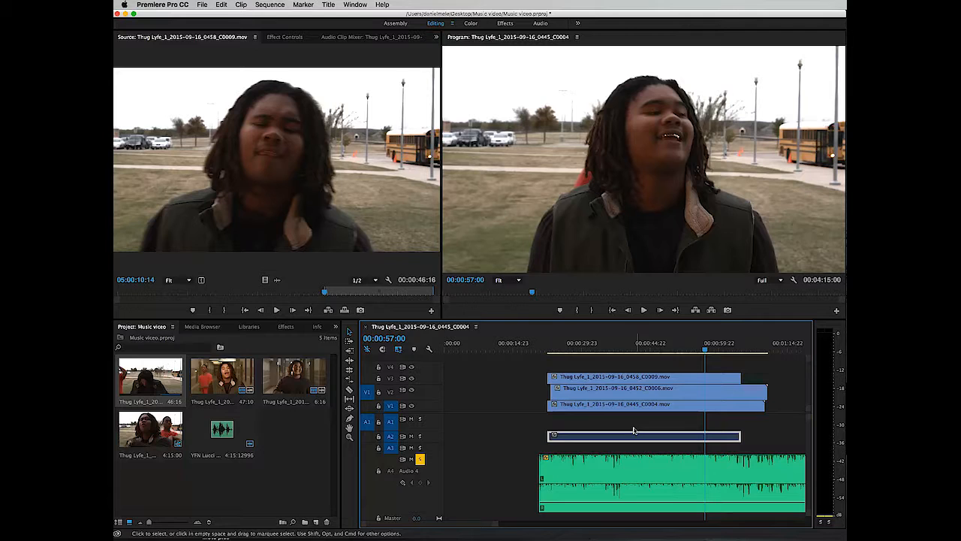
key("Delete")
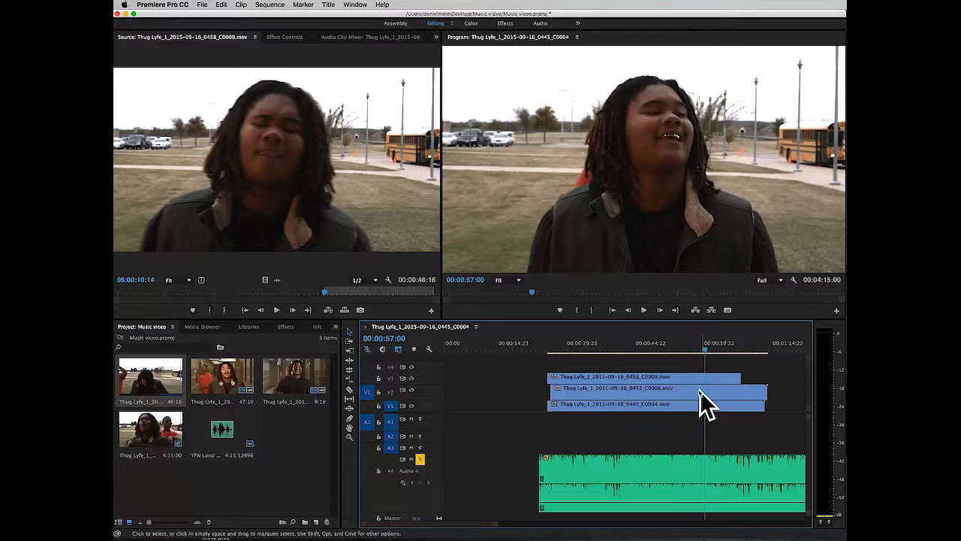
Step: Set the playhead at 00:00:25:02 and split the C0009 clip on V3 with the Razor at about 00:00:26 and 00:00:28
left_click_drag(705, 350, 637, 349)
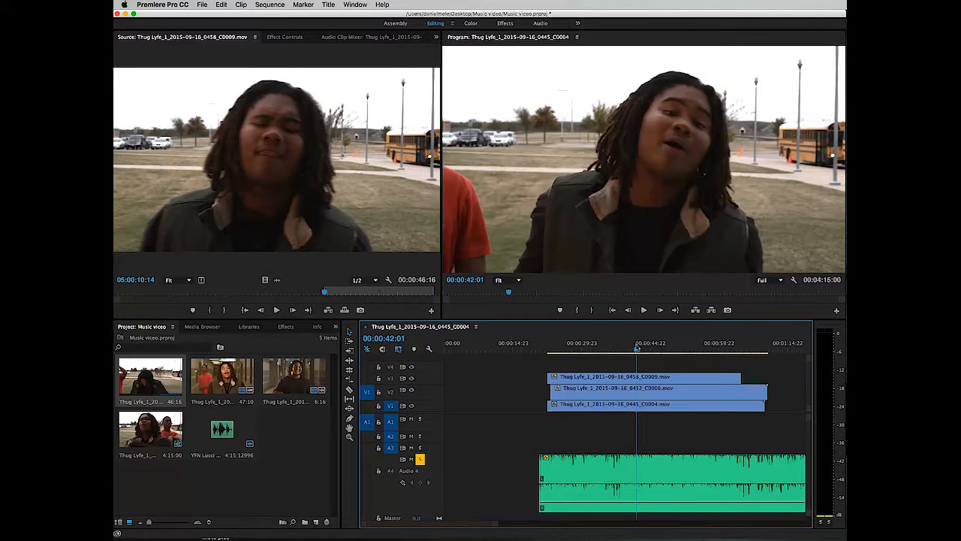
left_click(586, 379)
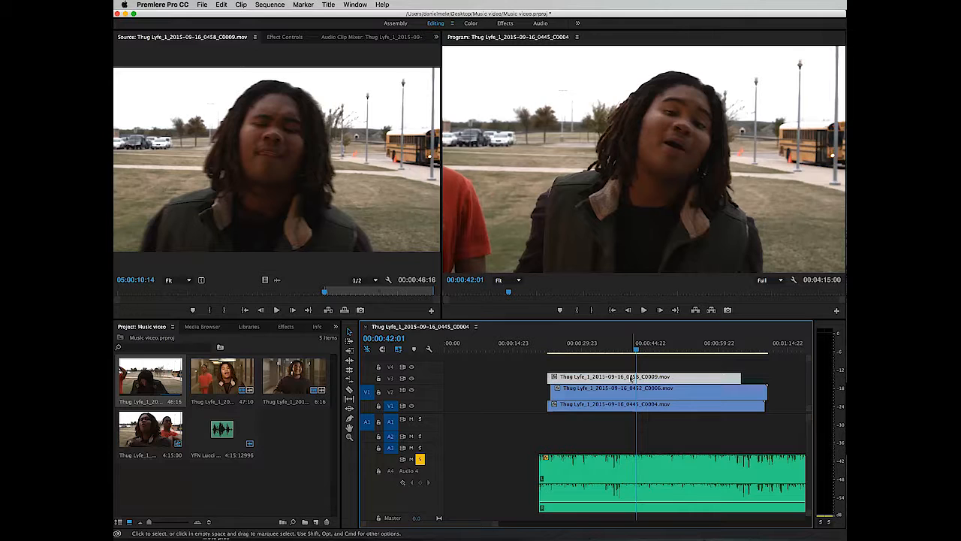
left_click(558, 350)
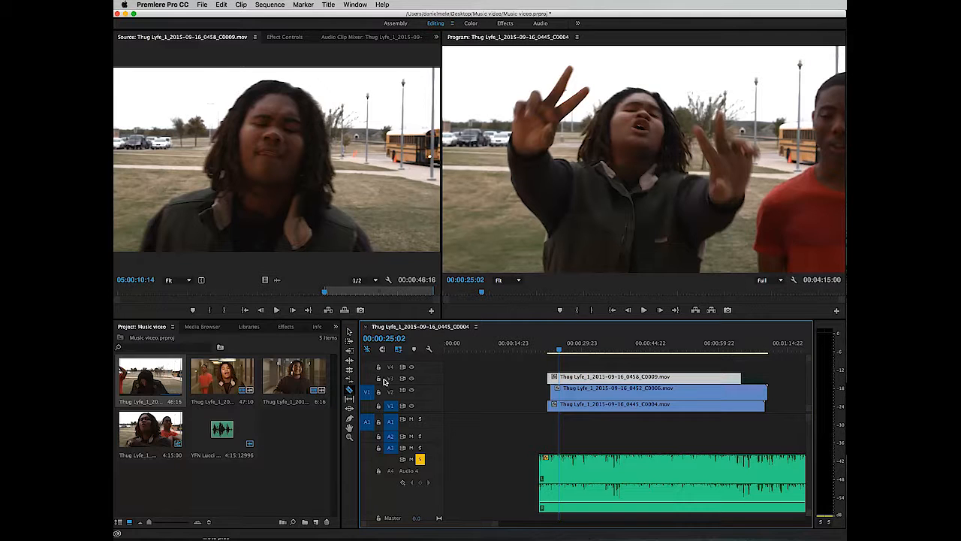
left_click(562, 376)
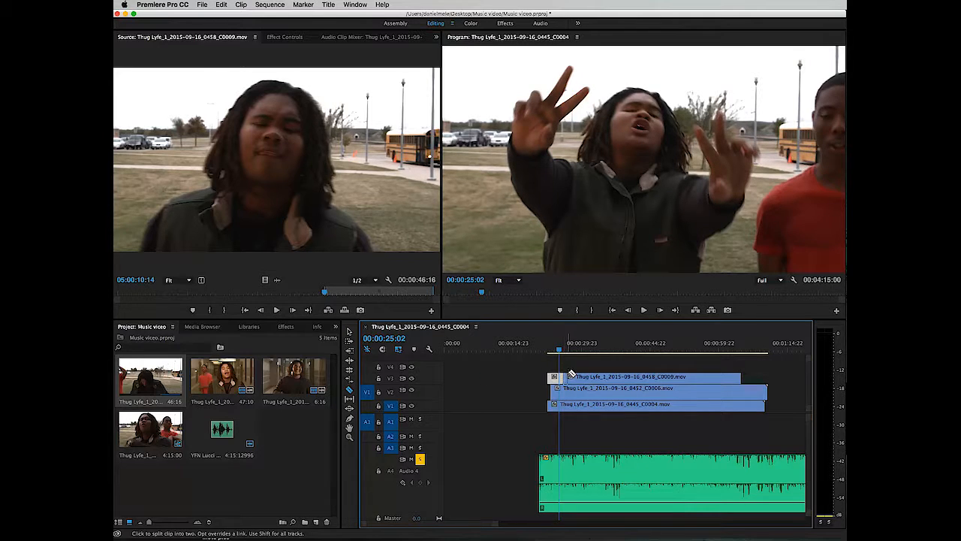
left_click(574, 375)
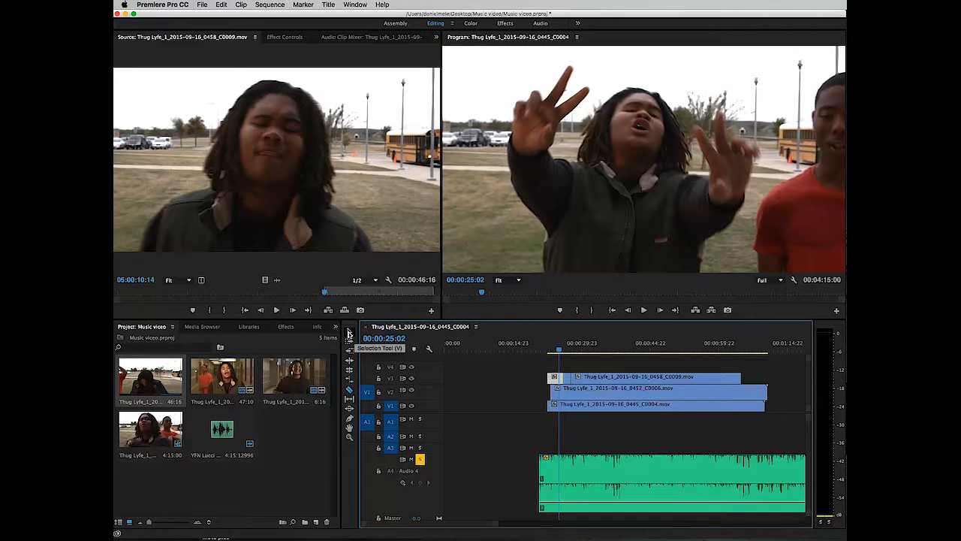
Step: Delete the short C0009 segment between the two cuts on V3 and play the sequence across the gap
left_click(348, 334)
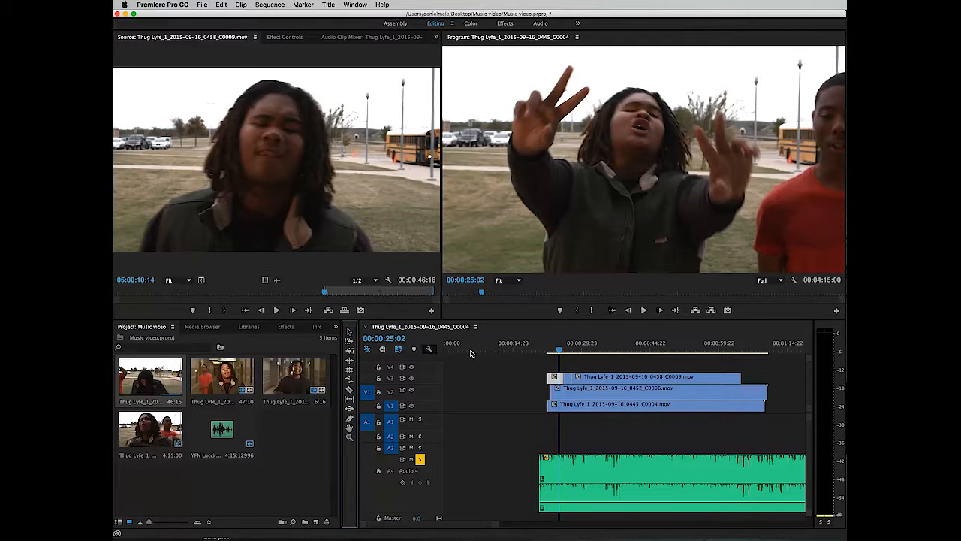
left_click(567, 377)
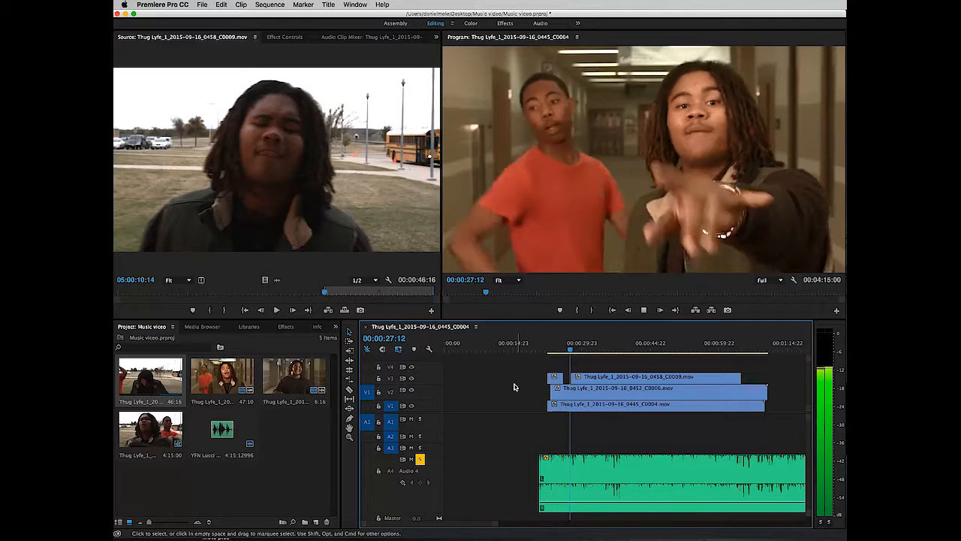
key("space")
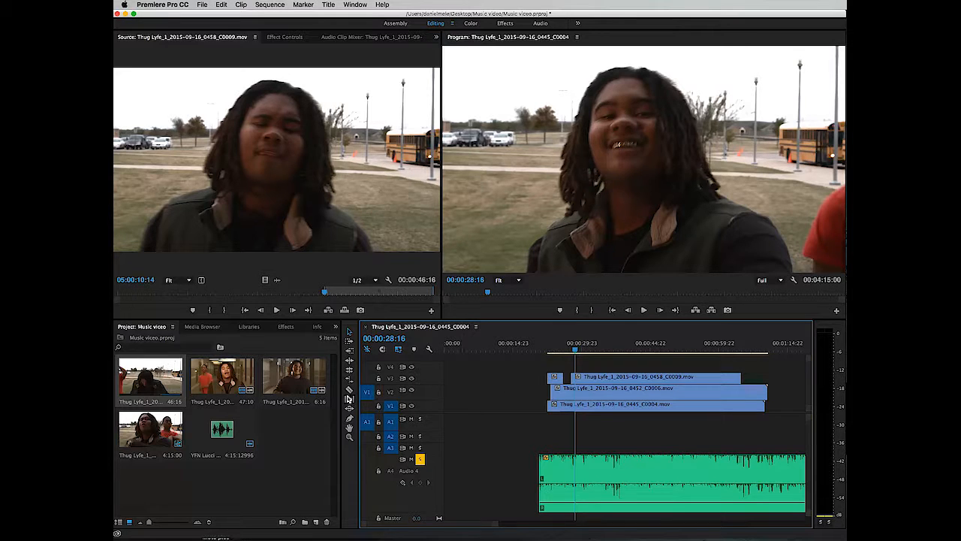
Step: Split the long remaining C0009 clip on V3 with six razor cuts spaced between about 00:00:31 and 00:01:01
left_click(349, 391)
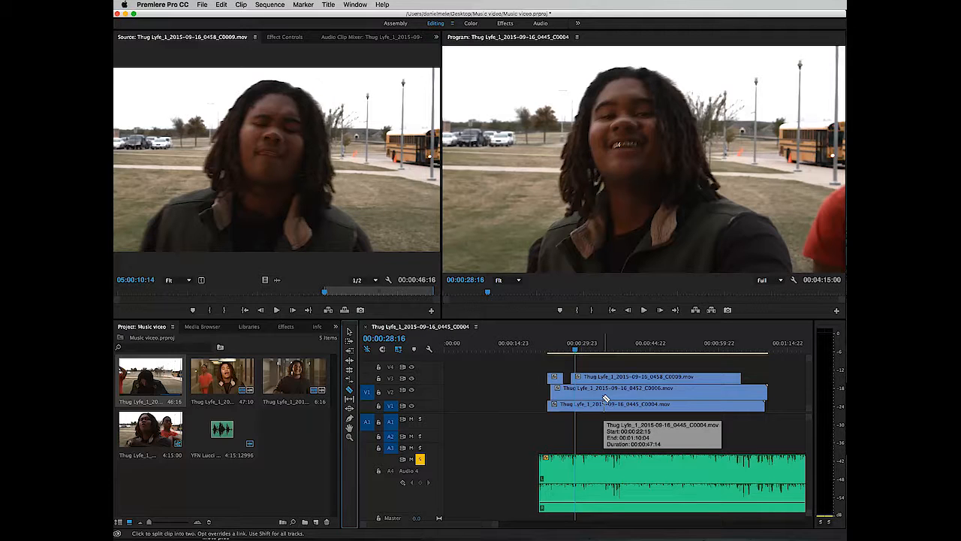
left_click(588, 376)
left_click(614, 376)
left_click(642, 377)
left_click(672, 376)
left_click(702, 376)
left_click(728, 376)
Step: Split the C0006 clip on V2 with razor cuts at irregular intervals between about 00:00:28 and 00:01:00
left_click(719, 387)
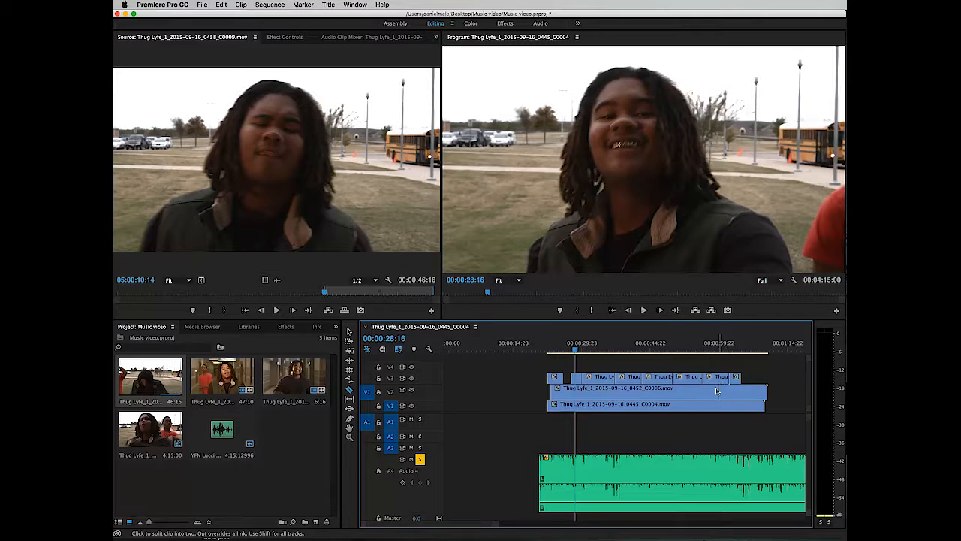
left_click(675, 388)
left_click(646, 388)
left_click(620, 388)
left_click(592, 387)
left_click(571, 388)
left_click(599, 388)
left_click(632, 388)
left_click(668, 389)
left_click(697, 388)
Step: Add three more razor cuts to the C0009 pieces on V3 at about 00:00:54, 00:00:45 and 00:00:33
left_click(691, 376)
left_click(650, 376)
left_click(596, 376)
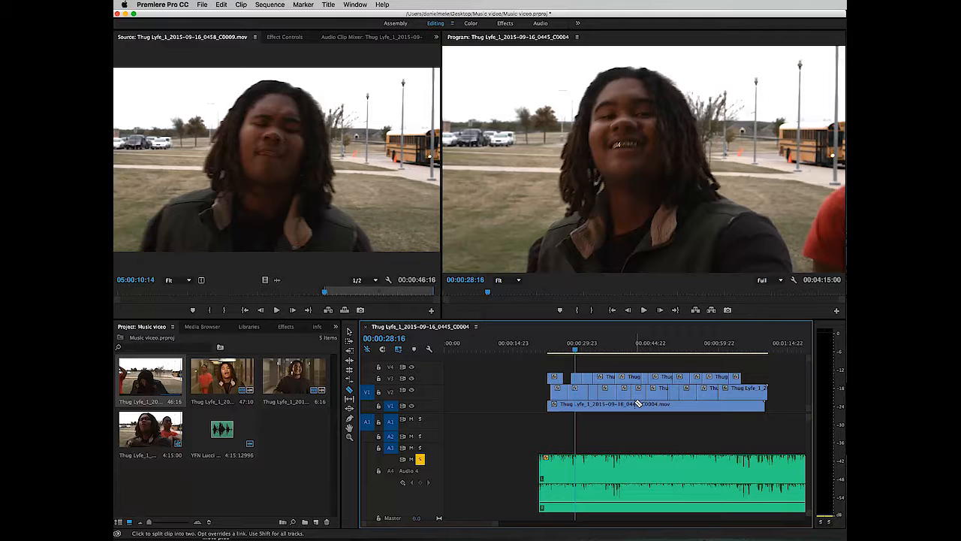
Step: Delete the C0009 segments on V3 between about 00:00:37 and 00:00:43 and the C0006 segment on V2 near 00:00:42
left_click(348, 332)
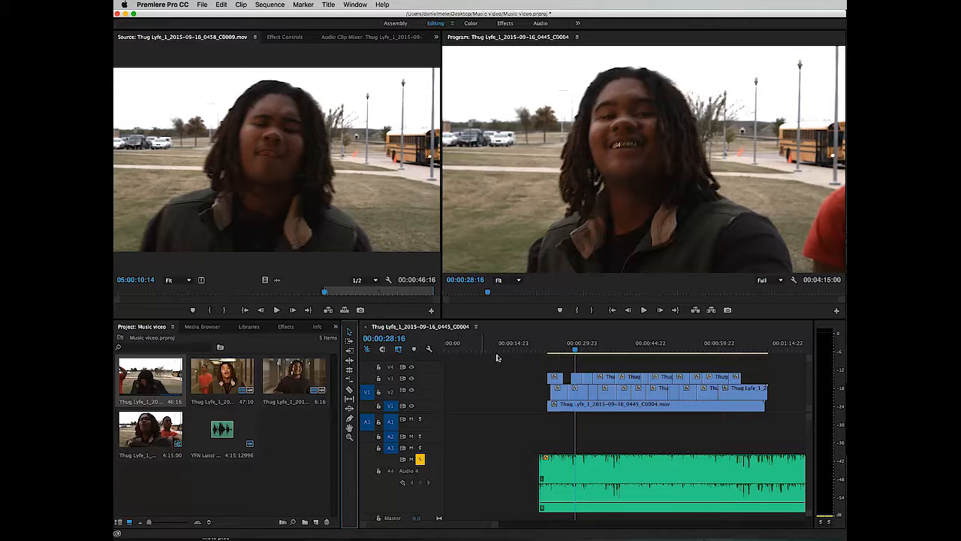
left_click(627, 381)
key("Delete")
left_click(638, 388)
key("Delete")
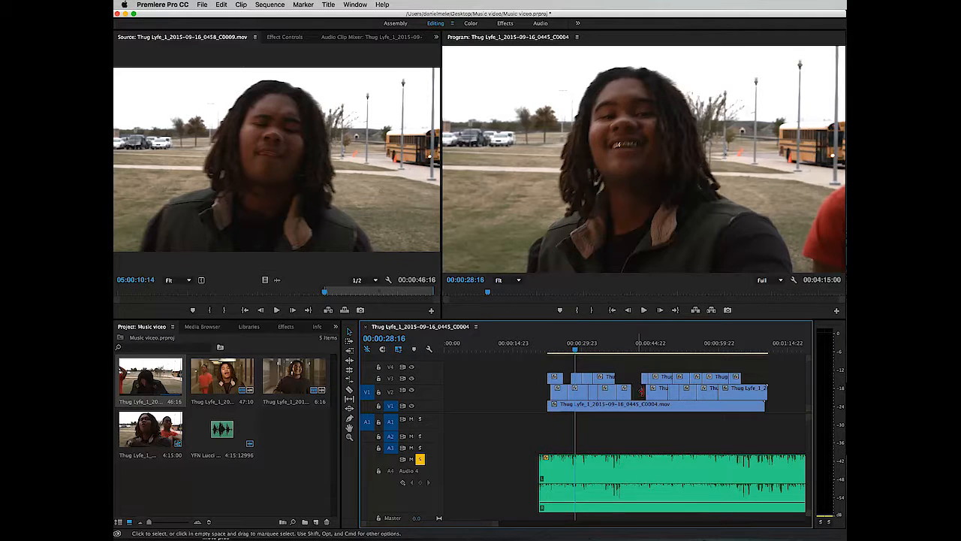
Step: Delete the V3 pieces near 00:00:31, near 00:00:51 and at the end, plus the V2 pieces near 00:00:32 and 00:00:57
left_click(676, 377)
key("Delete")
left_click(733, 377)
key("Delete")
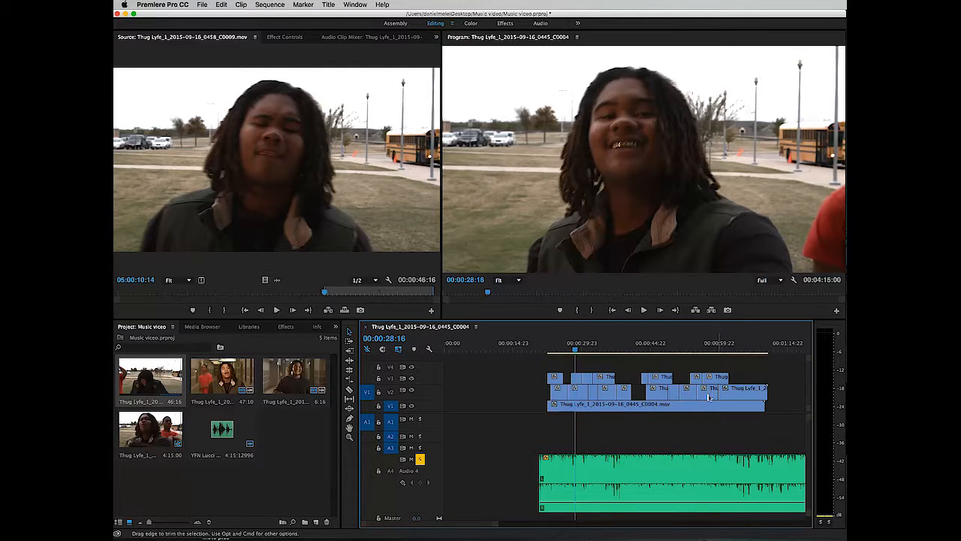
left_click(704, 392)
key("Delete")
left_click(587, 380)
key("Delete")
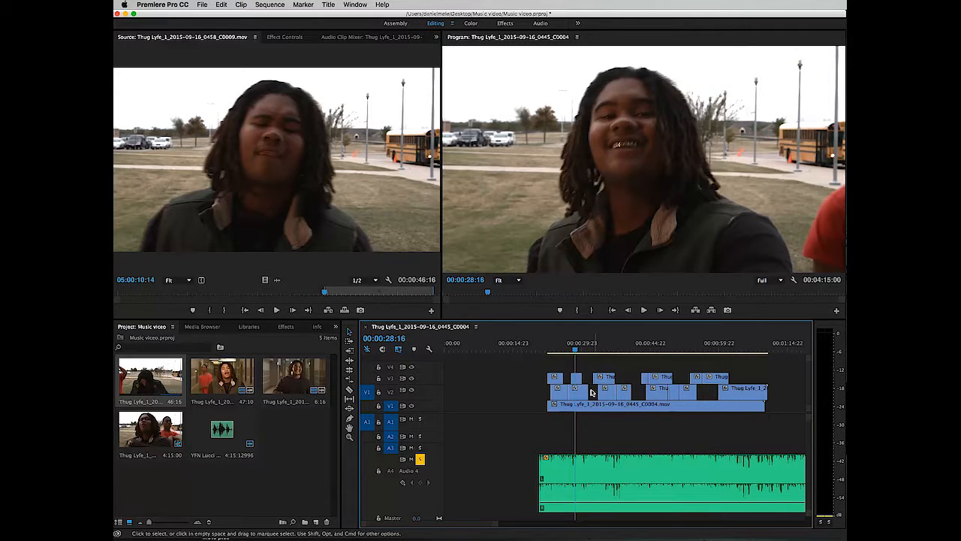
Step: Play the cut sequence from 00:00:23:21 and replay the camera switch from about 00:00:37
left_click(554, 350)
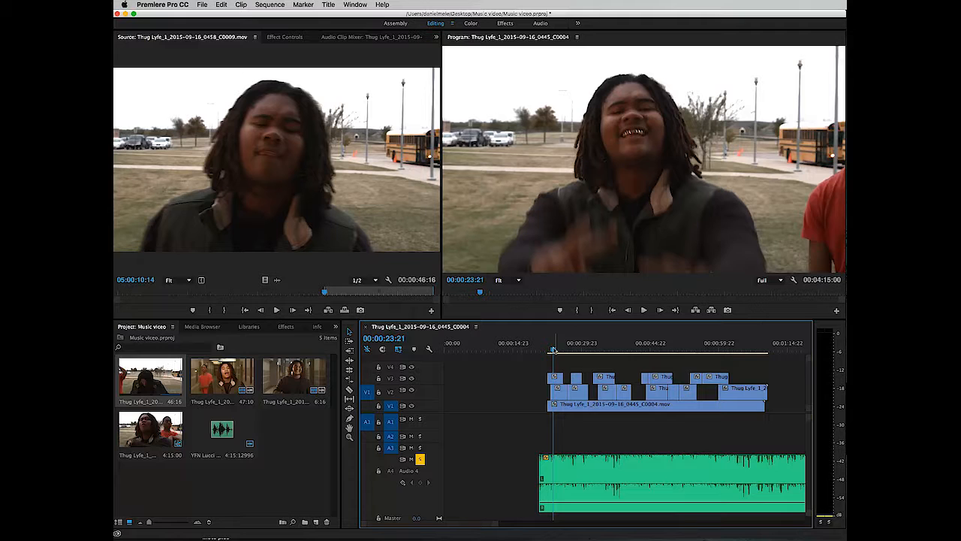
key("space")
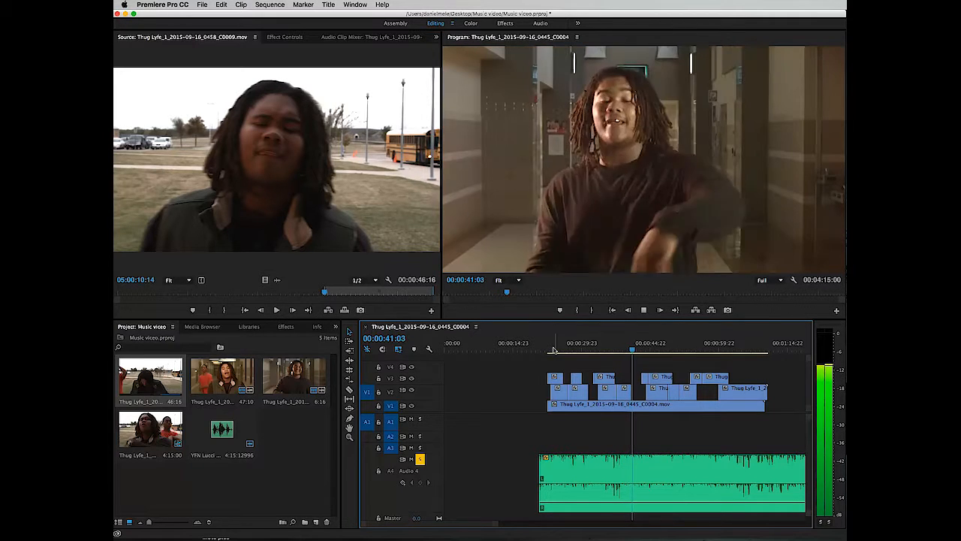
key("space")
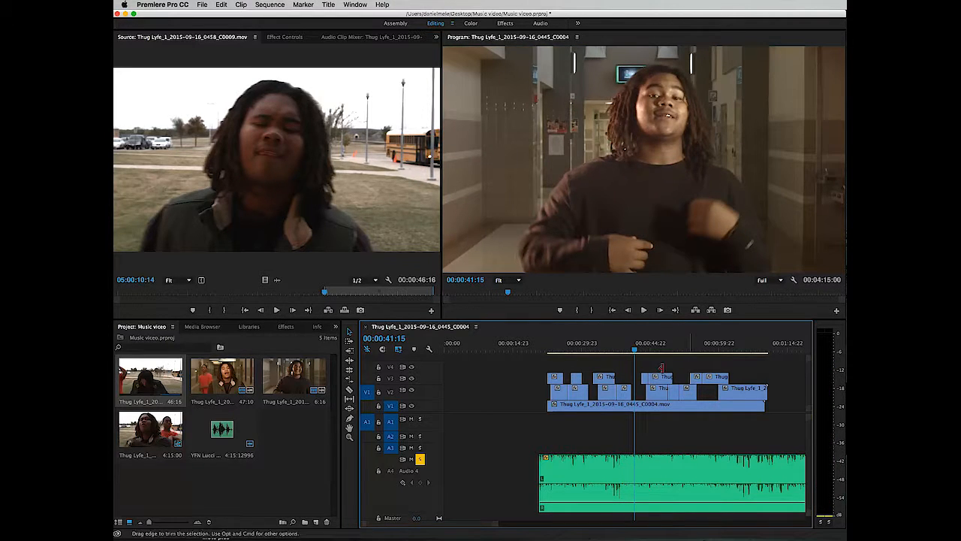
left_click(614, 348)
key("space")
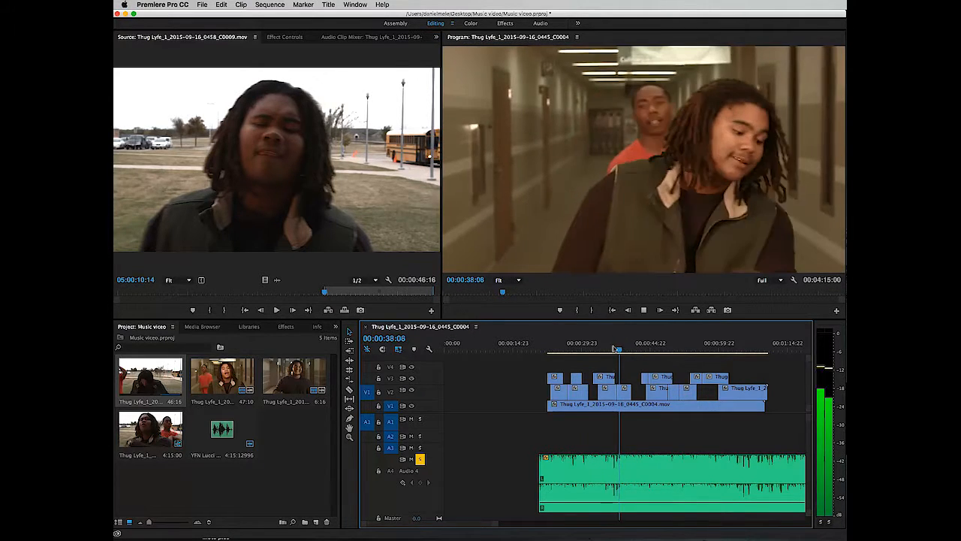
key("space")
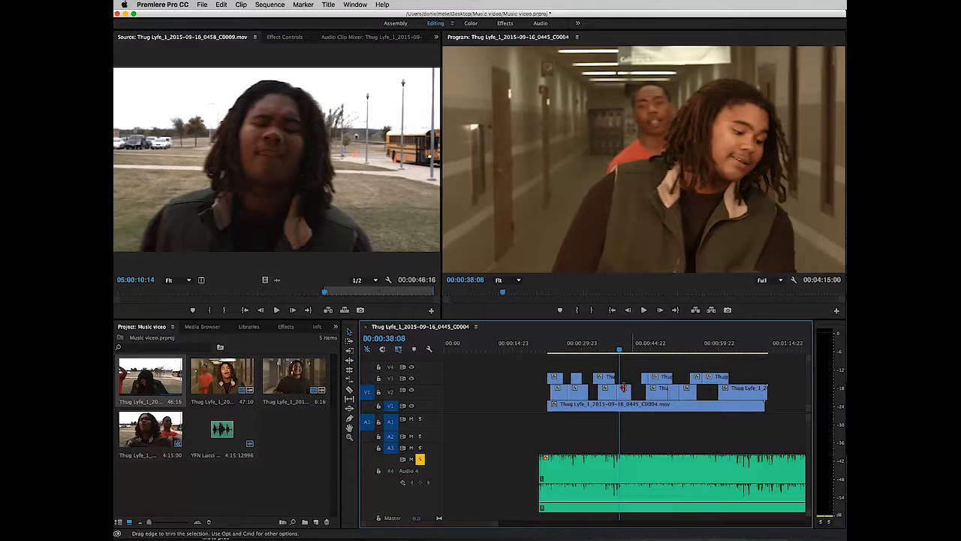
Step: Trim the end of the short C0006 piece on V2 to about 00:00:39 and undo its move along the track
left_click_drag(624, 387, 618, 388)
left_click_drag(620, 393, 638, 394)
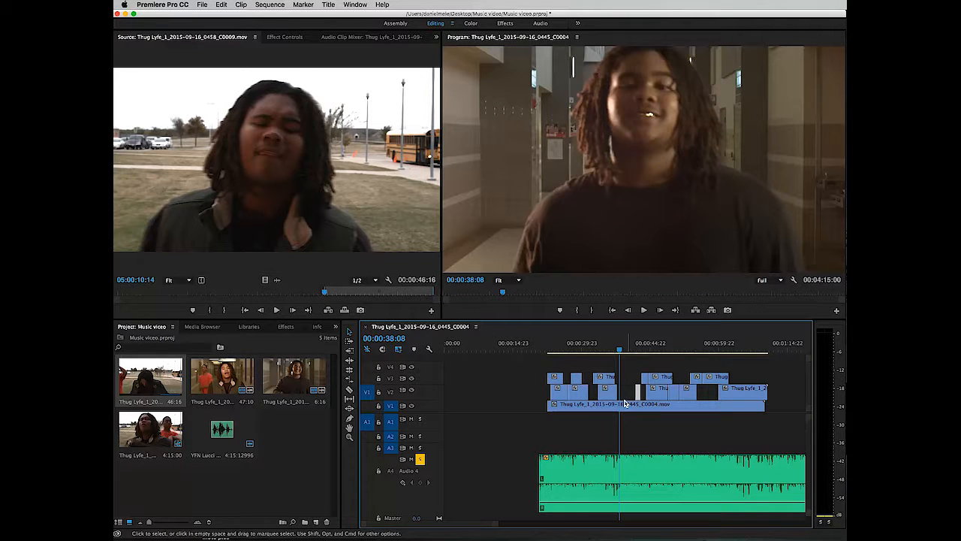
key("super+z")
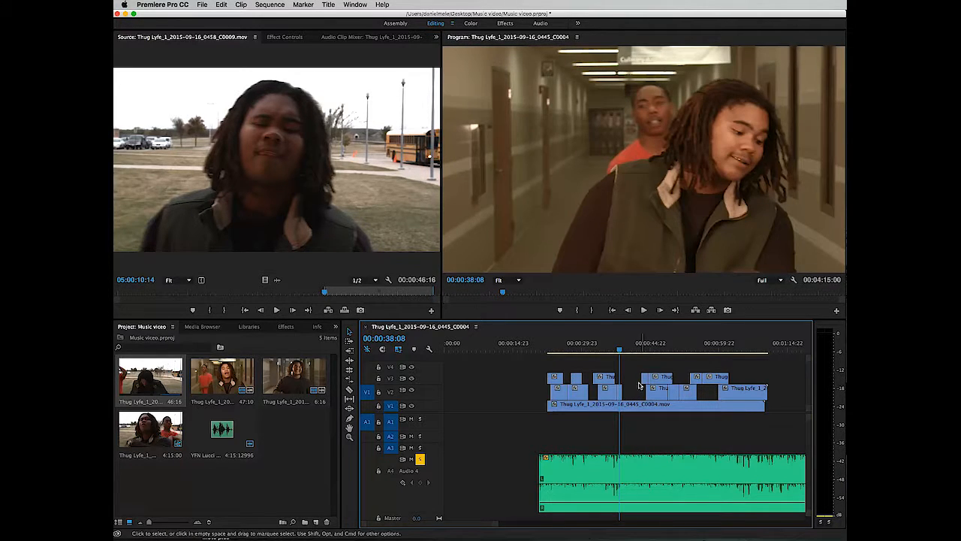
Step: Try moving the short C0009 piece on V3 earlier to about 00:00:41, play it and undo the move
left_click_drag(644, 382, 633, 381)
left_click(630, 350)
key("space")
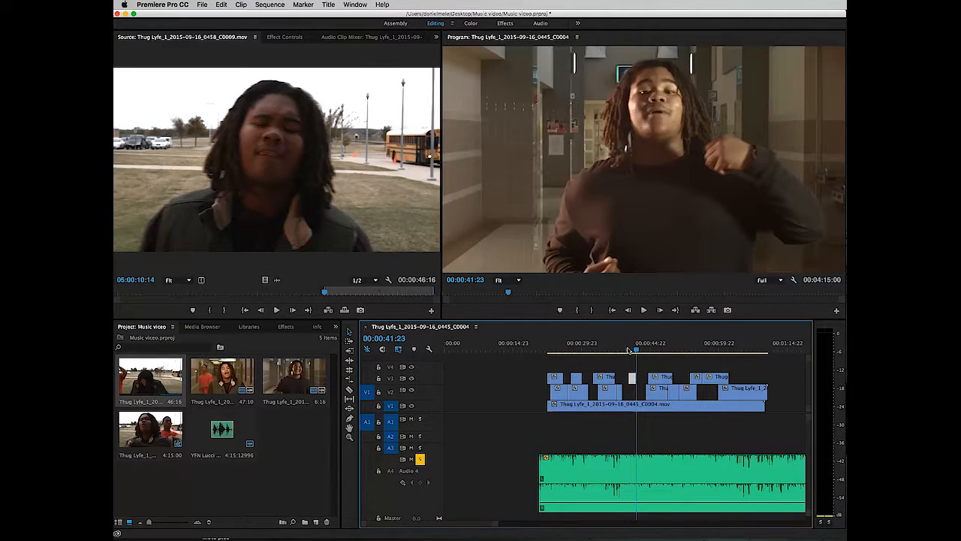
key("super+z")
Step: Play the switch from 00:00:36:14 and trim the end of the short C0006 piece on V2 to about 00:00:38:12
left_click(611, 348)
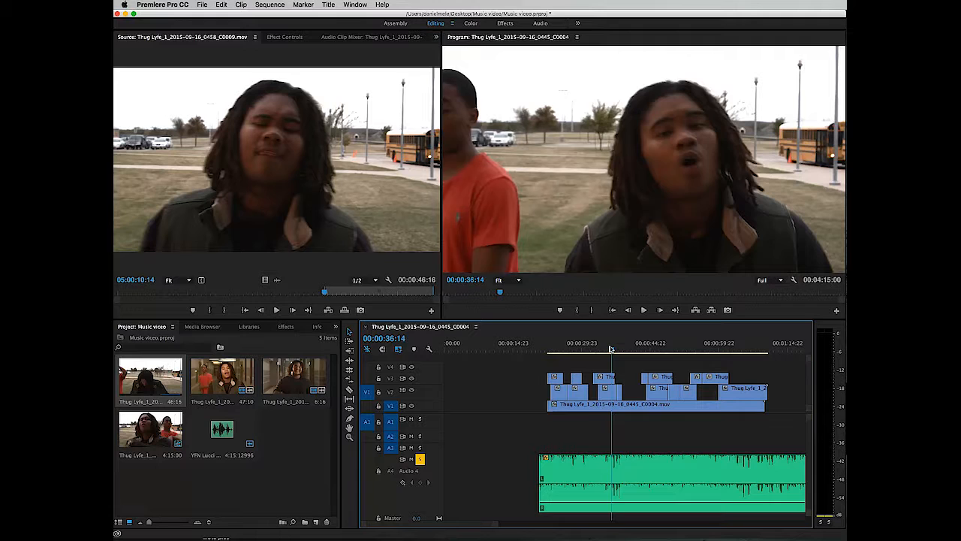
key("space")
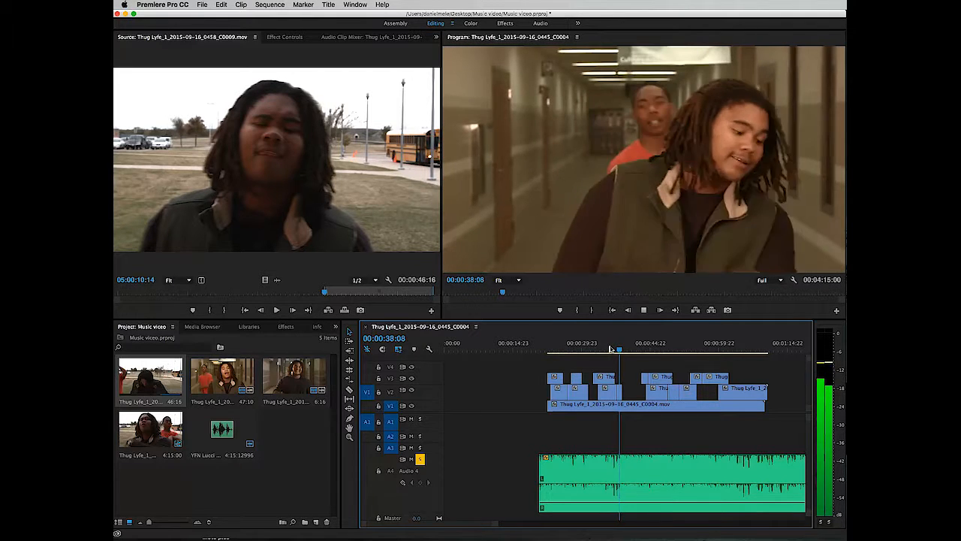
key("space")
key("=")
key("=")
key("=")
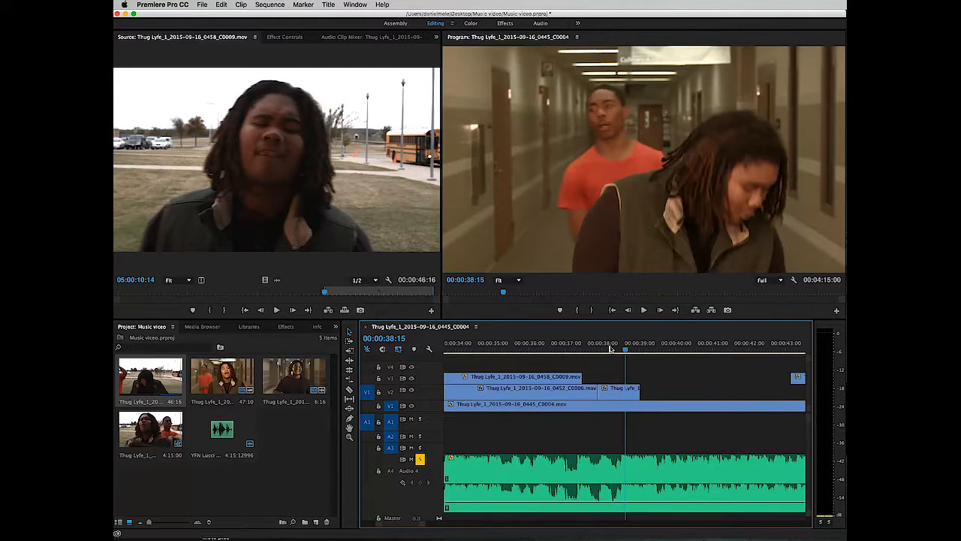
mouse_move(617, 388)
left_mouse_down()
mouse_move(604, 388)
mouse_move(612, 388)
left_mouse_up()
Step: Play across the trimmed V2 cut from about 00:00:35 and set the playhead at 00:00:37:18
left_click(508, 345)
key("space")
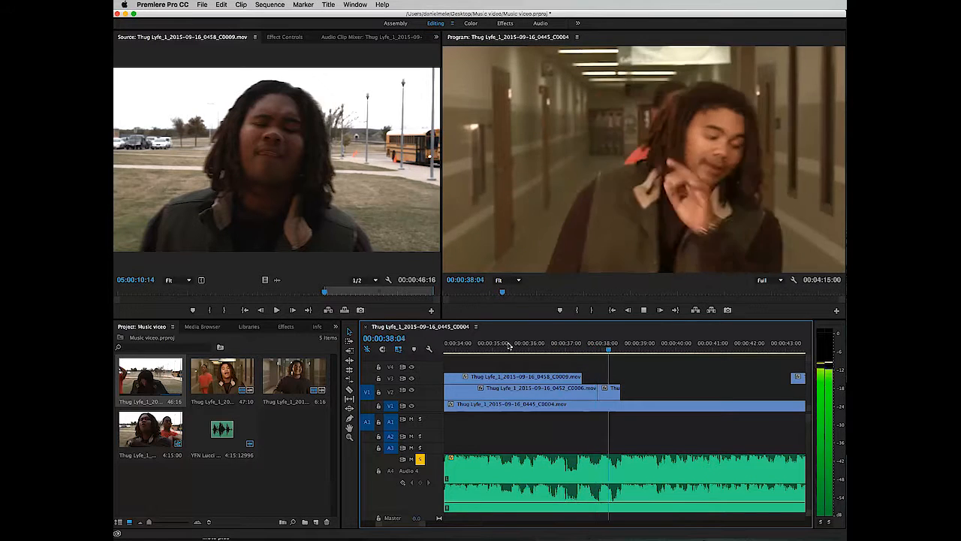
key("space")
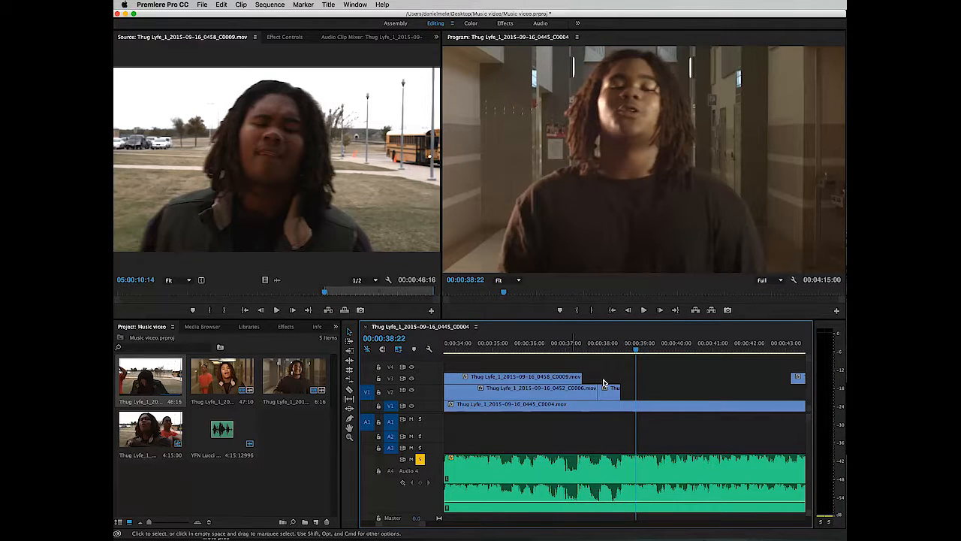
left_click_drag(612, 347, 593, 349)
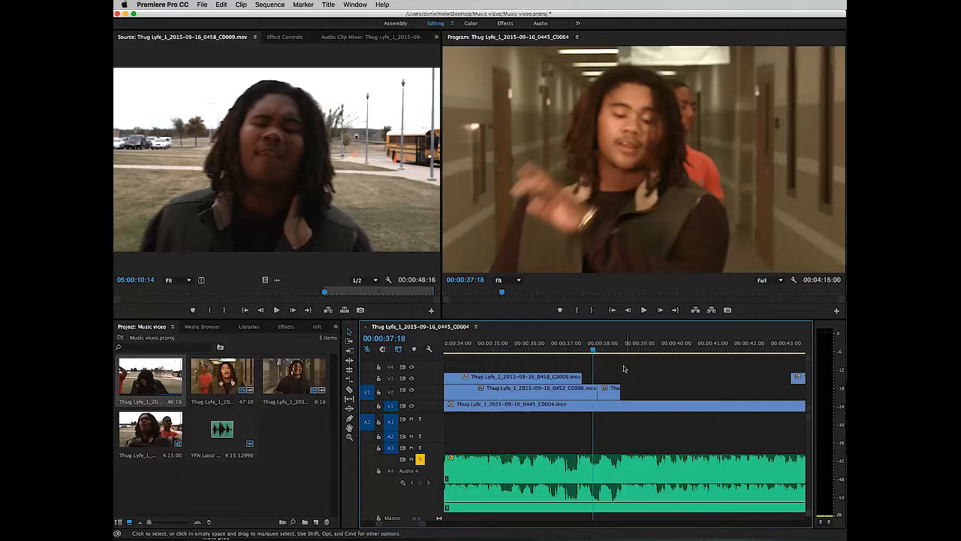
scroll(624, 368, "down", 4, "alt")
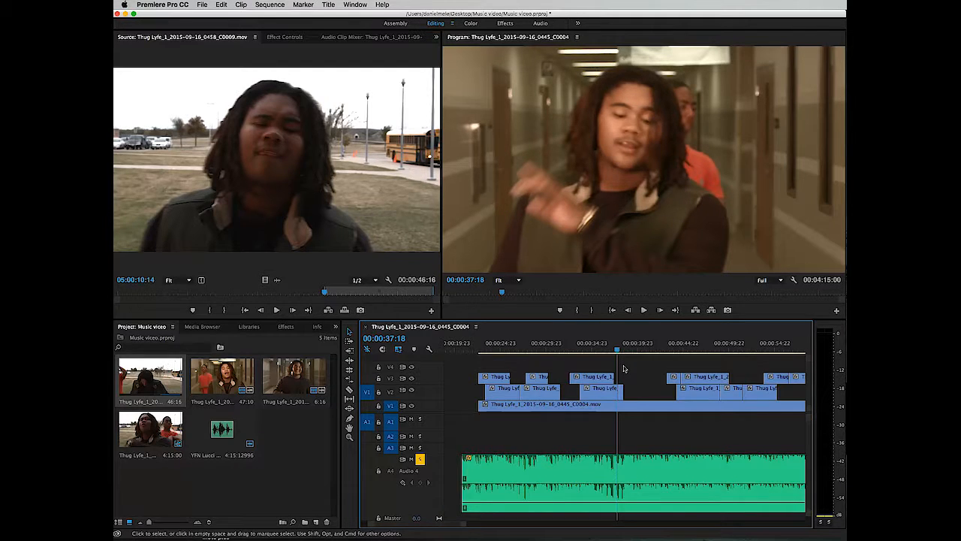
scroll(624, 368, "up", 4, "alt")
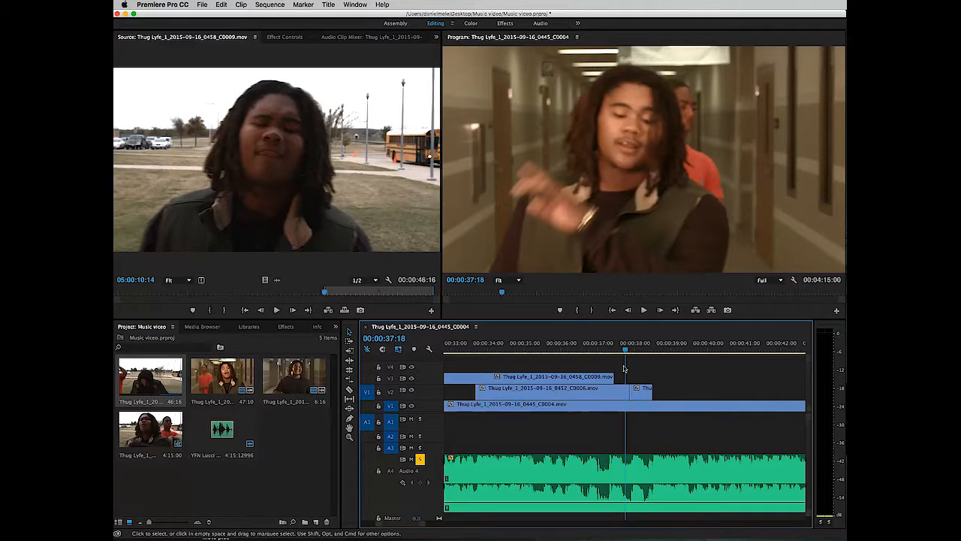
scroll(624, 368, "down", 8)
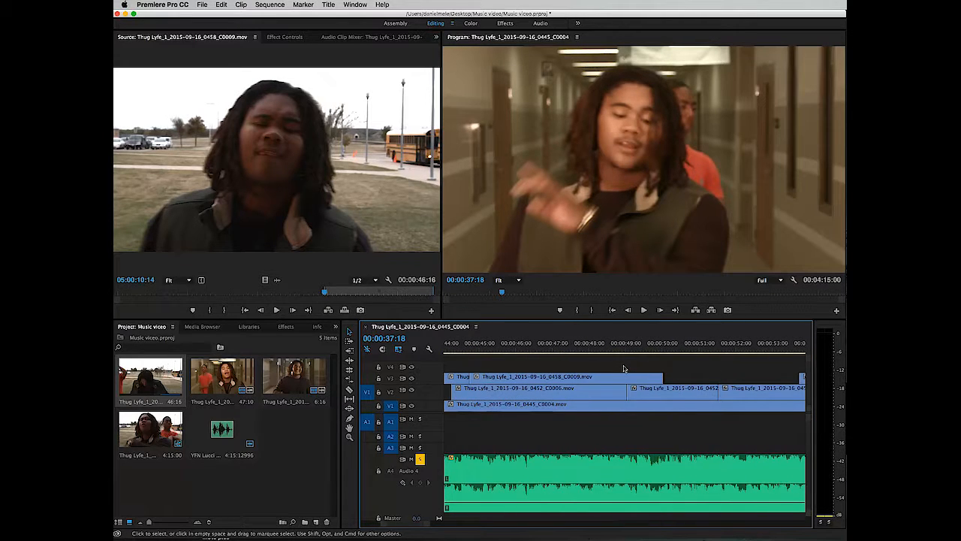
scroll(624, 368, "down", 3)
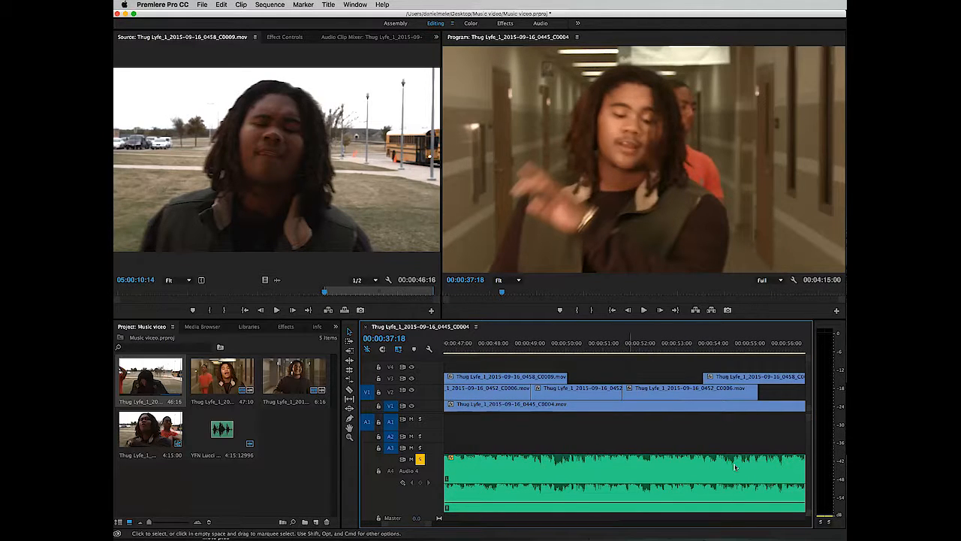
scroll(558, 466, "up", 4)
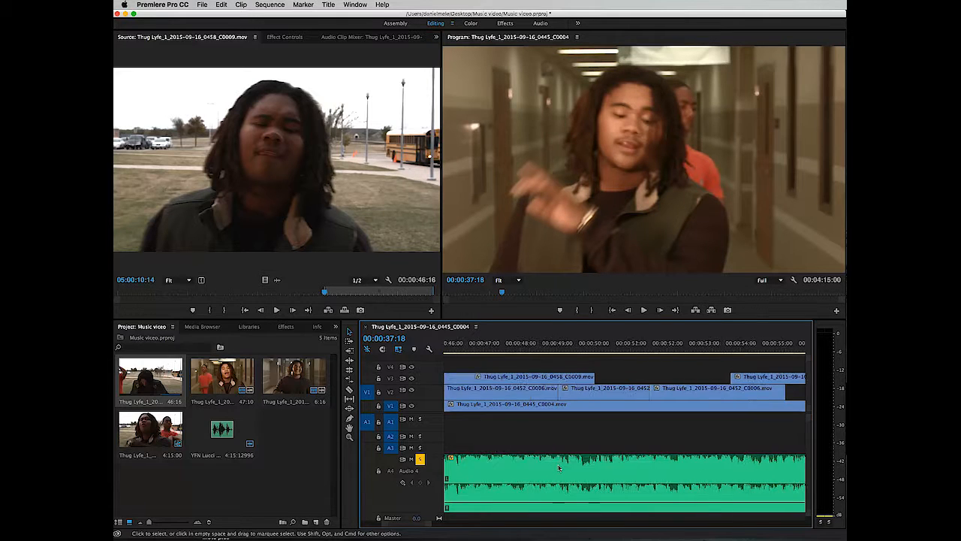
scroll(558, 466, "up", 1)
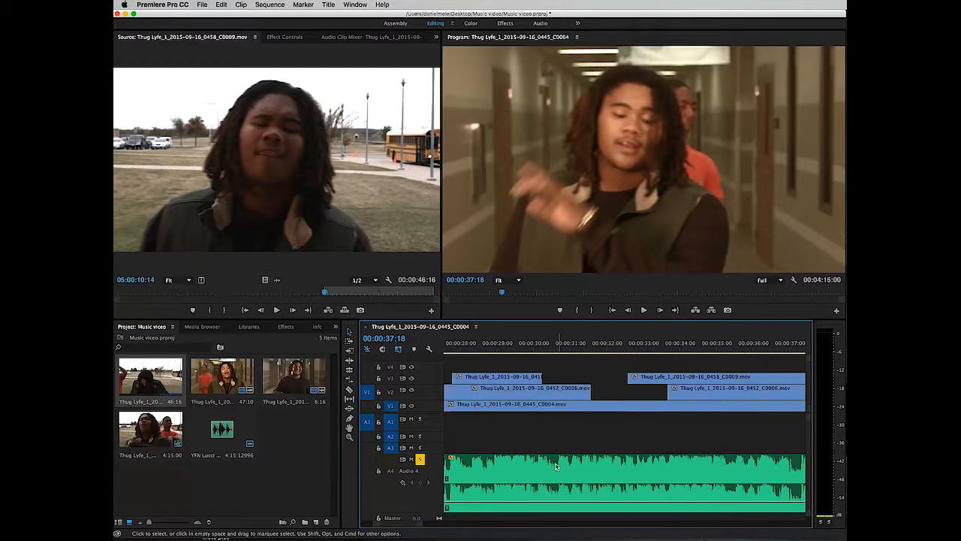
Step: Play the end of the short C0009 piece on V3 from about 00:00:28:16, then replay it from 00:00:29:20
scroll(556, 466, "up", 1)
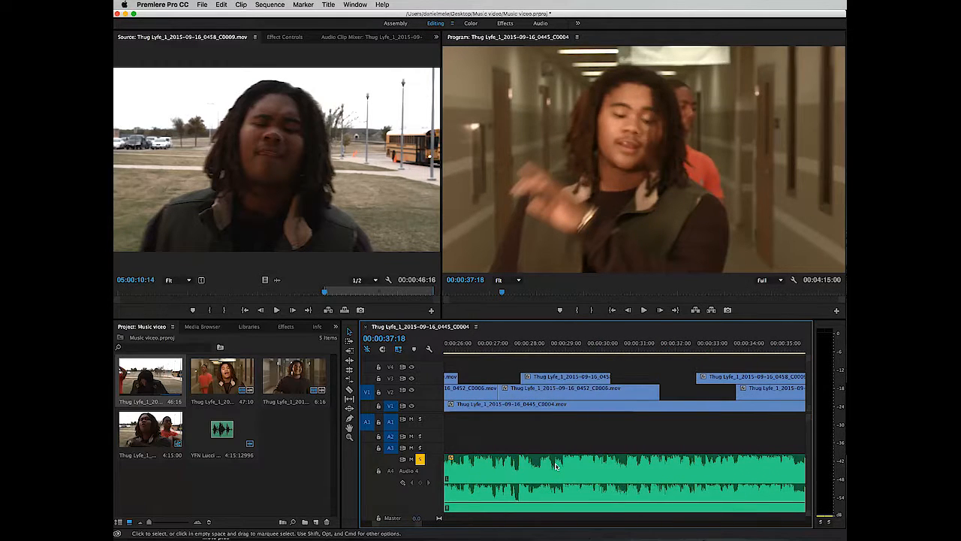
left_click(554, 350)
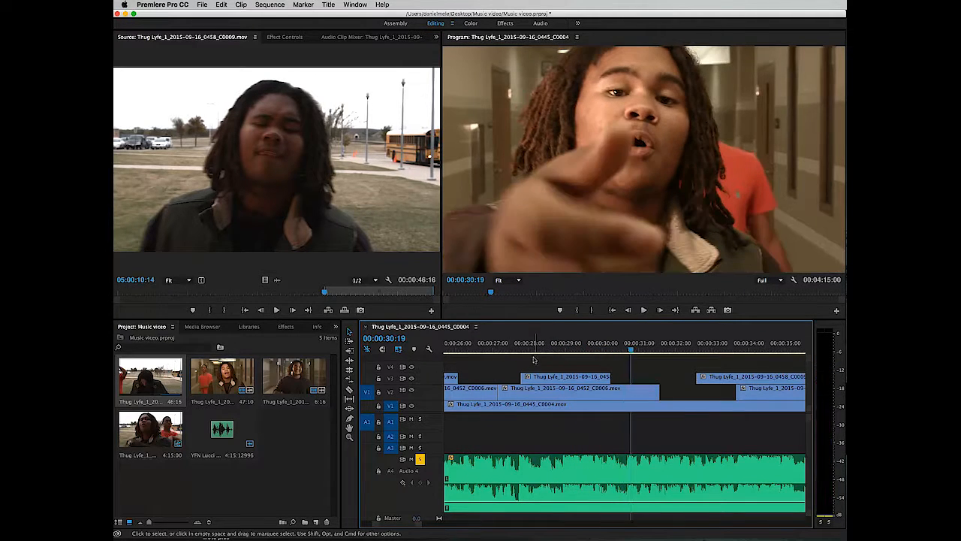
left_click(605, 459)
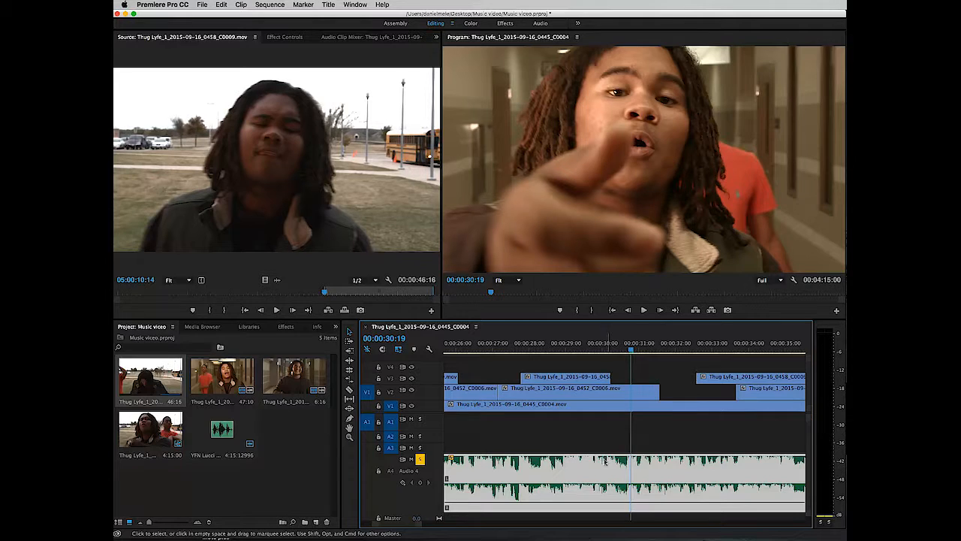
left_click(596, 350)
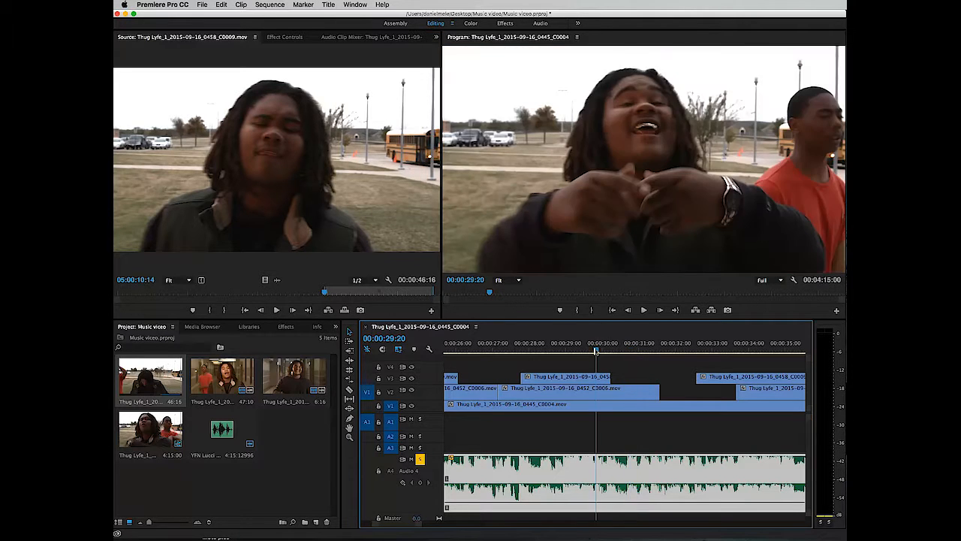
left_click(600, 350)
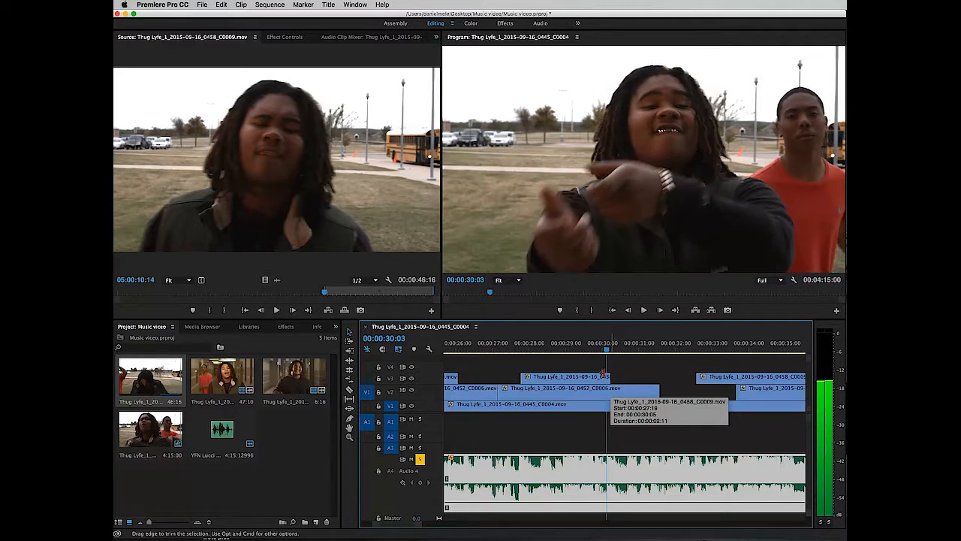
Step: Step the playhead to 00:00:30:01 and trim the end of the short C0009 piece on V3 to that frame
key("Right")
key("Left")
key("Left")
key("Left")
left_click_drag(602, 374, 598, 375)
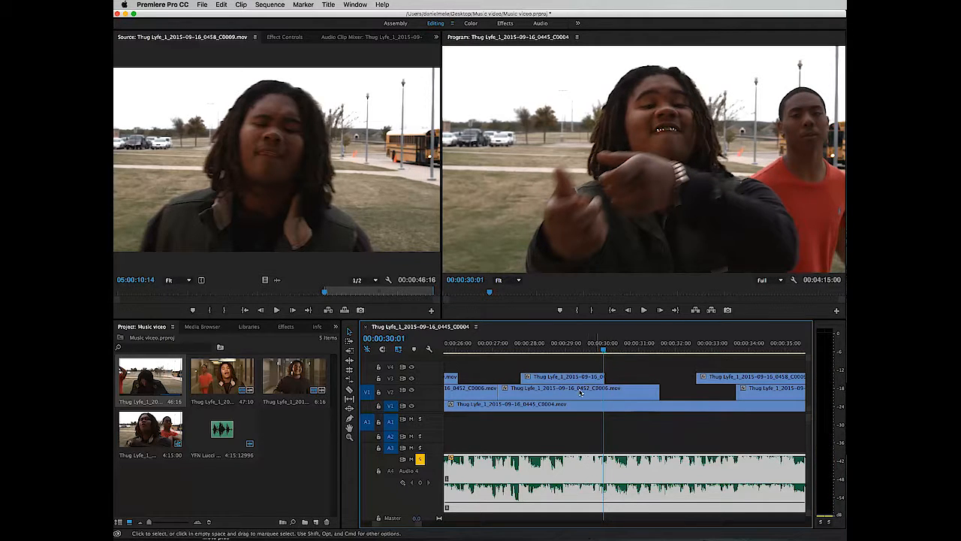
Step: Play across the trimmed V3 cut from before 00:00:29:07 and replay it from just before the cut
left_click(560, 350)
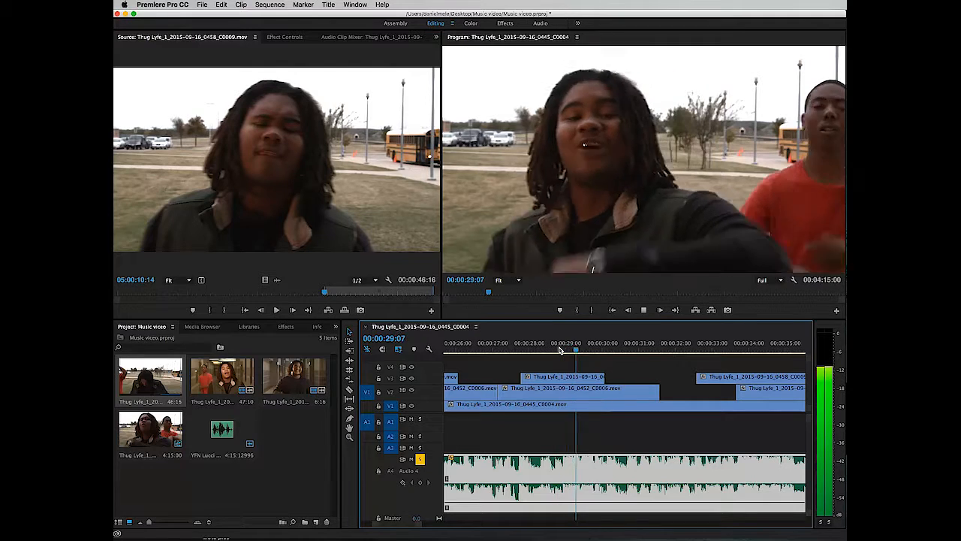
key("space")
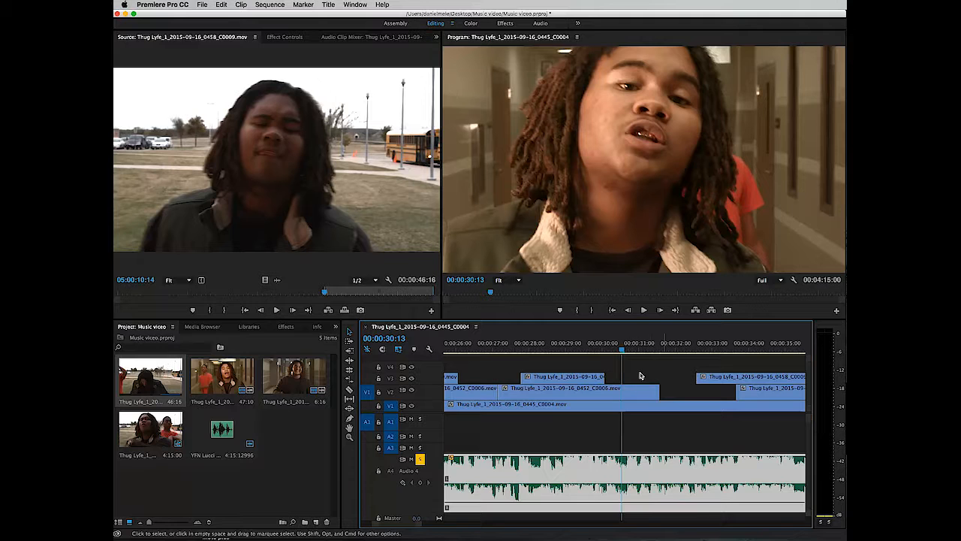
left_click(588, 349)
key("space")
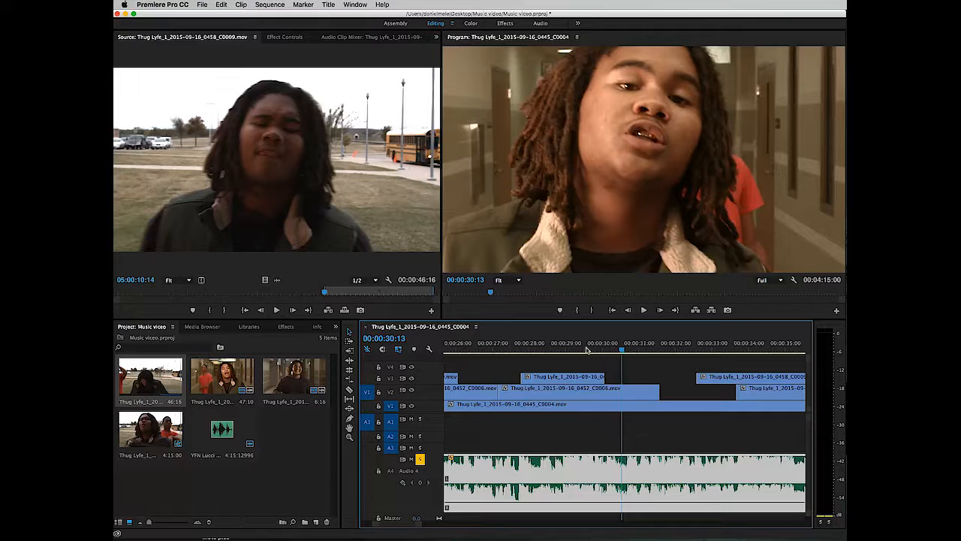
Step: Play the last part of the edited sequence to 00:01:05:18 and set the playhead at 00:00:59:11
key("minus")
key("minus")
key("minus")
left_click(739, 350)
key("space")
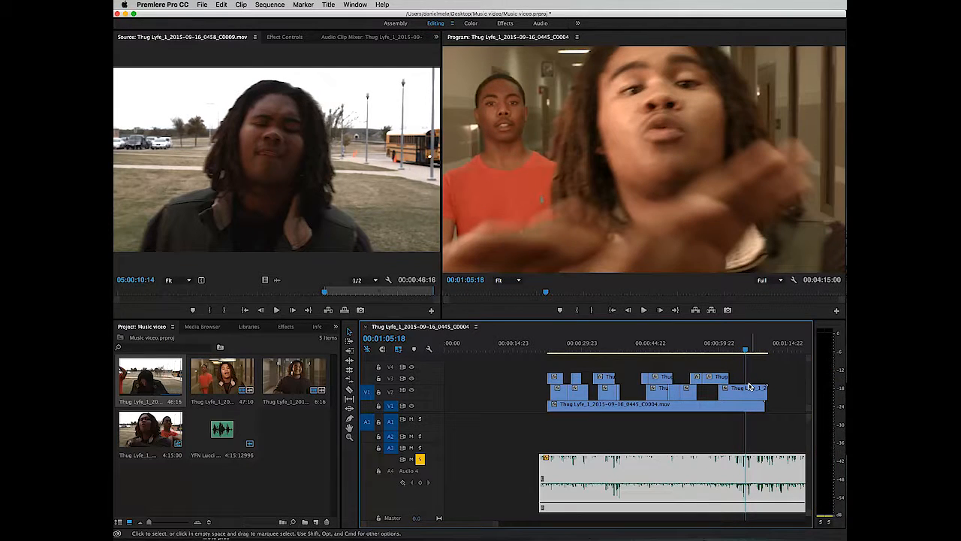
left_click(717, 348)
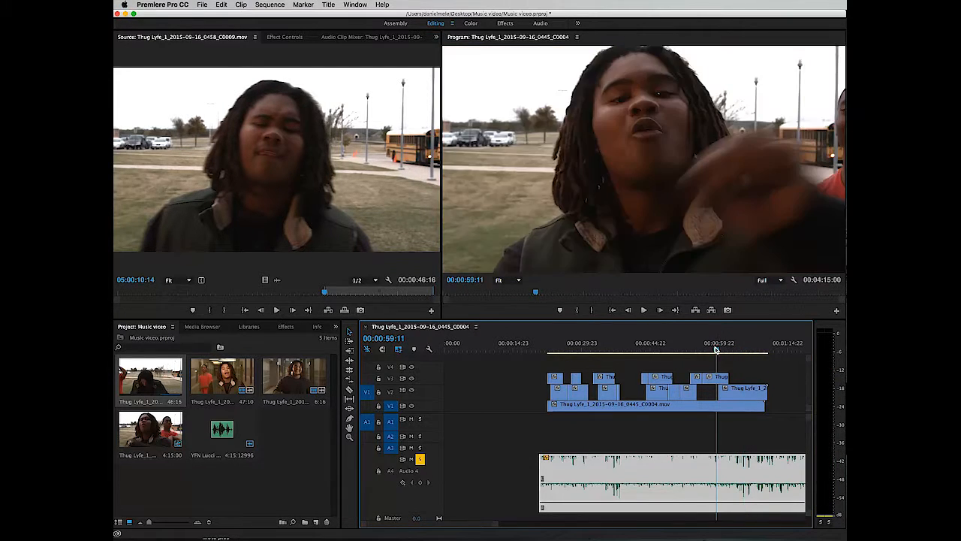